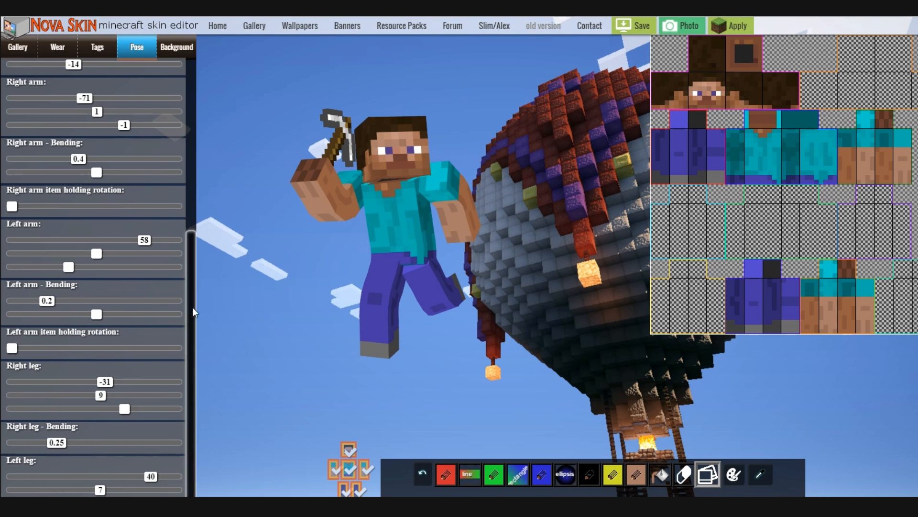
Set the pencil to green and recolor the iris of both eyes on the skin's face
{"action": "left_click_drag", "start_coordinate": [187, 282], "coordinate": [192, 98]}
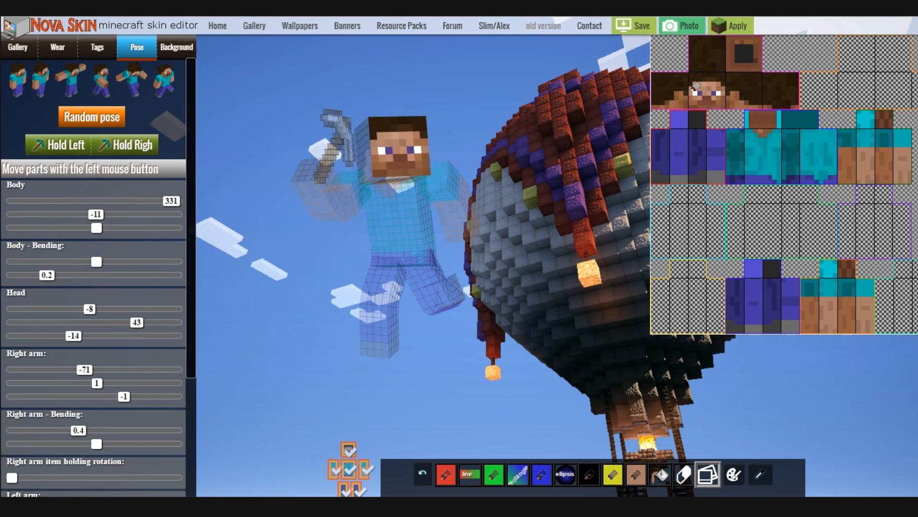
{"action": "left_click", "coordinate": [447, 482]}
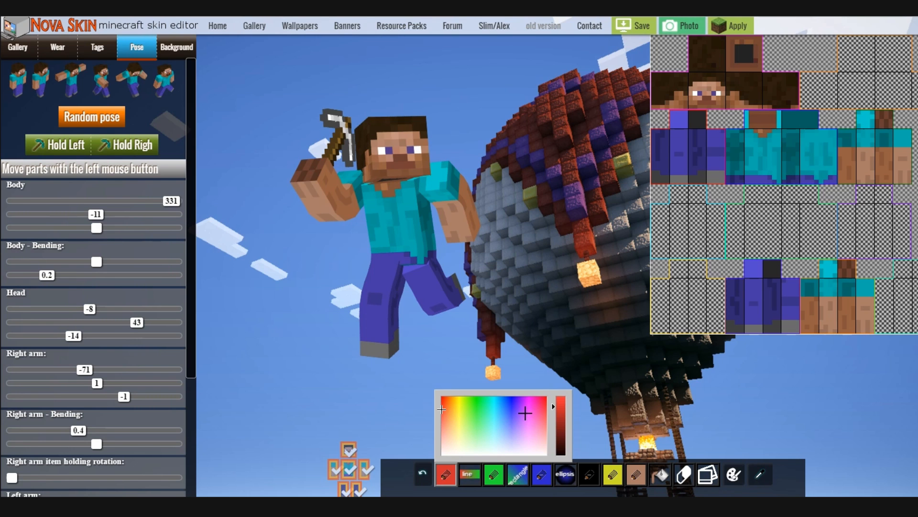
{"action": "left_click", "coordinate": [478, 407]}
{"action": "mouse_move", "coordinate": [477, 407]}
{"action": "left_mouse_down"}
{"action": "mouse_move", "coordinate": [479, 416]}
{"action": "mouse_move", "coordinate": [484, 394]}
{"action": "mouse_move", "coordinate": [475, 400]}
{"action": "left_mouse_up"}
{"action": "left_click_drag", "start_coordinate": [553, 407], "coordinate": [556, 422]}
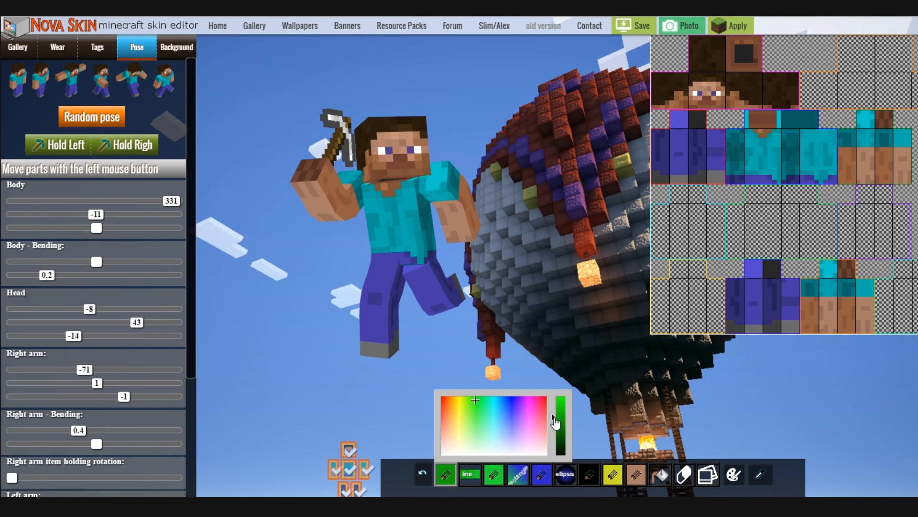
{"action": "left_click_drag", "start_coordinate": [480, 407], "coordinate": [478, 400]}
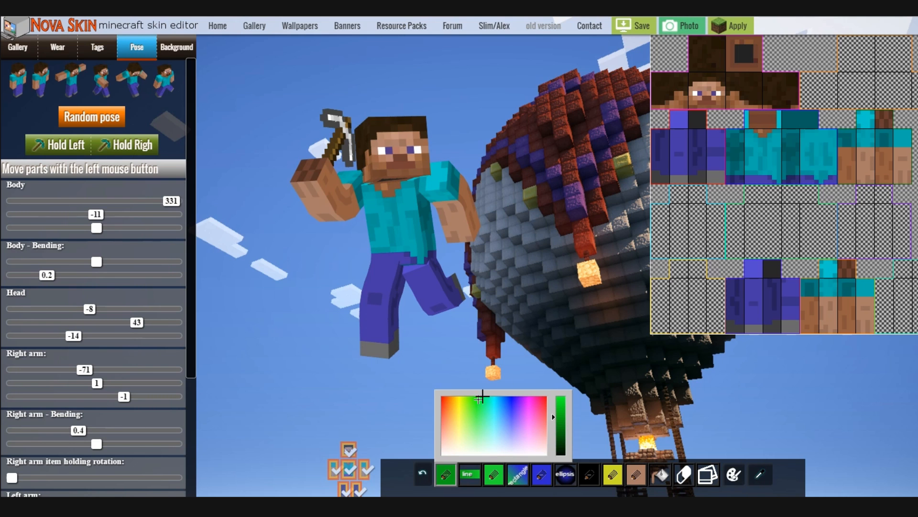
{"action": "left_click", "coordinate": [388, 148]}
{"action": "left_click", "coordinate": [389, 143]}
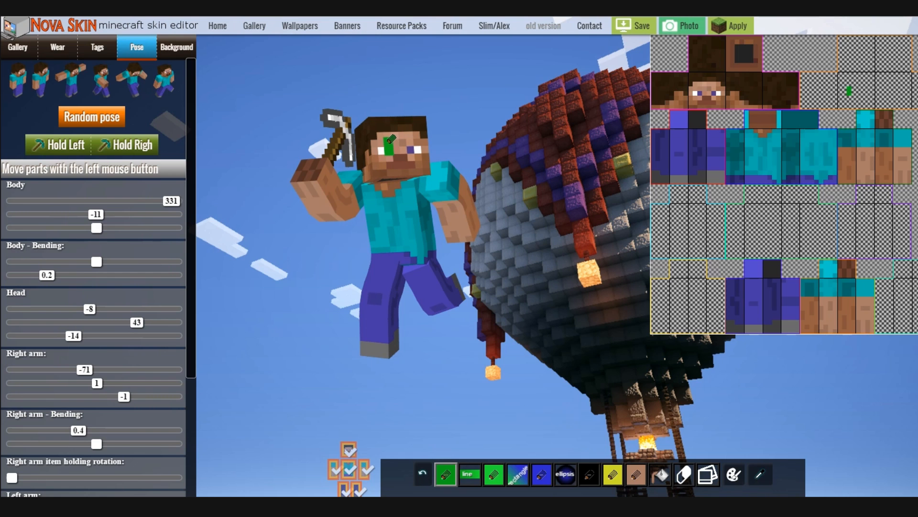
{"action": "left_click", "coordinate": [415, 149]}
{"action": "left_click", "coordinate": [700, 93]}
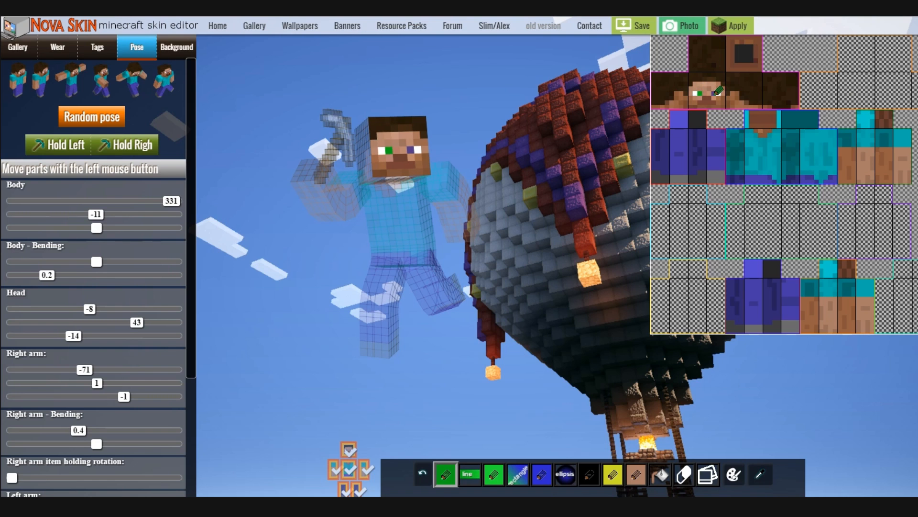
{"action": "left_click", "coordinate": [716, 93]}
Switch the pencil to black and draw a glasses frame around the first eye on the face texture
{"action": "left_click", "coordinate": [445, 474]}
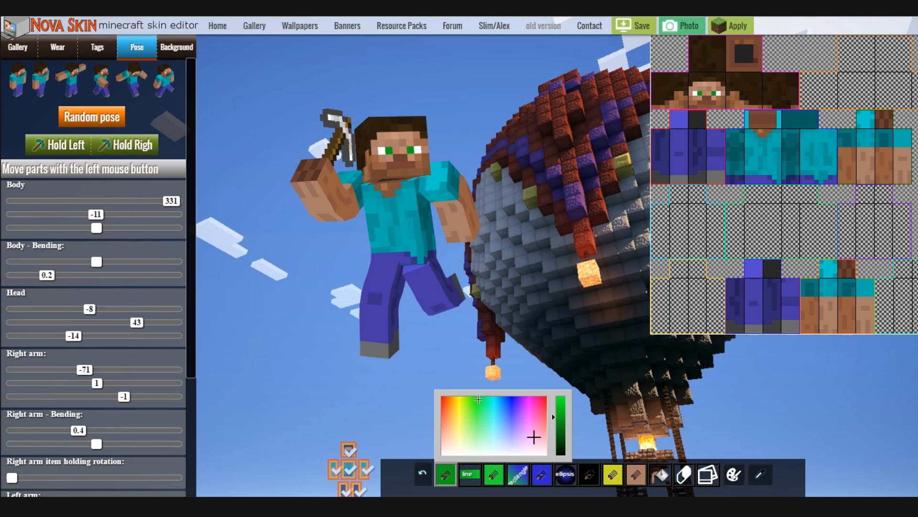
{"action": "left_click", "coordinate": [560, 454]}
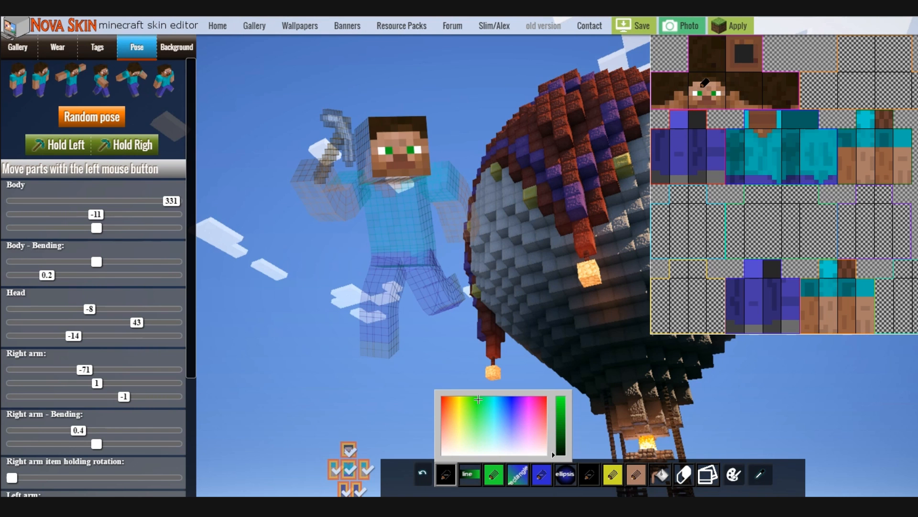
{"action": "left_click", "coordinate": [691, 91]}
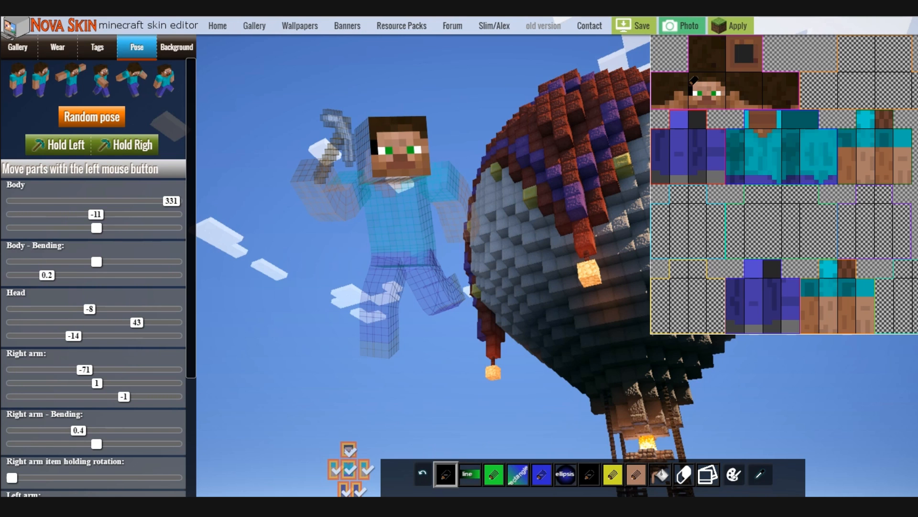
{"action": "left_click", "coordinate": [695, 98]}
{"action": "left_click", "coordinate": [701, 97]}
{"action": "left_click", "coordinate": [705, 93]}
{"action": "left_click", "coordinate": [705, 89]}
{"action": "left_click", "coordinate": [696, 88]}
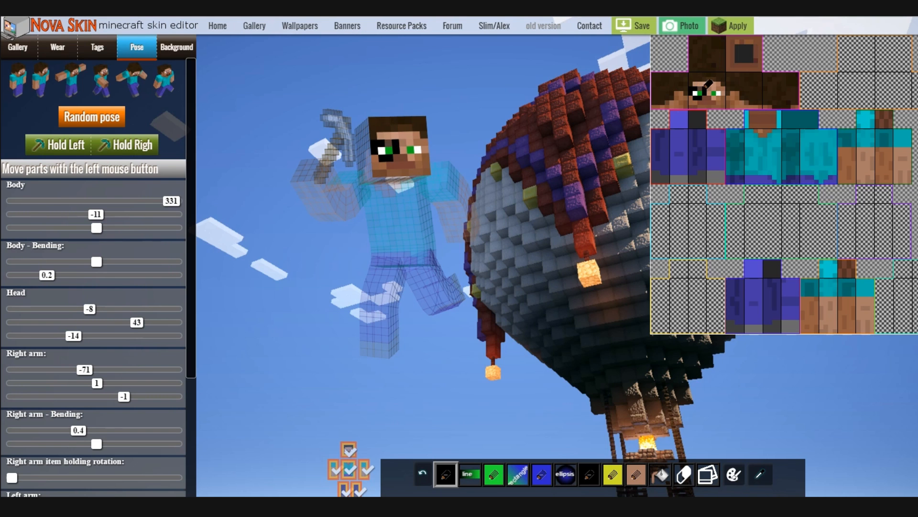
{"action": "left_click", "coordinate": [700, 89]}
Extend the black glasses frame across the nose bridge and around the second eye, adding the upper rims
{"action": "left_click", "coordinate": [709, 88]}
{"action": "left_click", "coordinate": [710, 92]}
{"action": "left_click", "coordinate": [714, 88]}
{"action": "left_click", "coordinate": [720, 88]}
{"action": "left_click", "coordinate": [724, 89]}
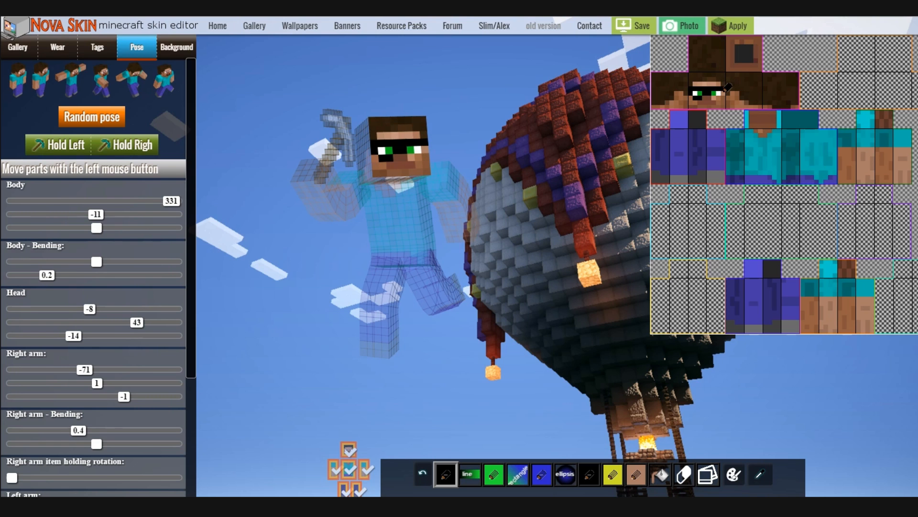
{"action": "left_click", "coordinate": [723, 93]}
{"action": "left_click", "coordinate": [718, 95]}
{"action": "left_click", "coordinate": [714, 97]}
{"action": "left_click_drag", "start_coordinate": [696, 85], "coordinate": [699, 85]}
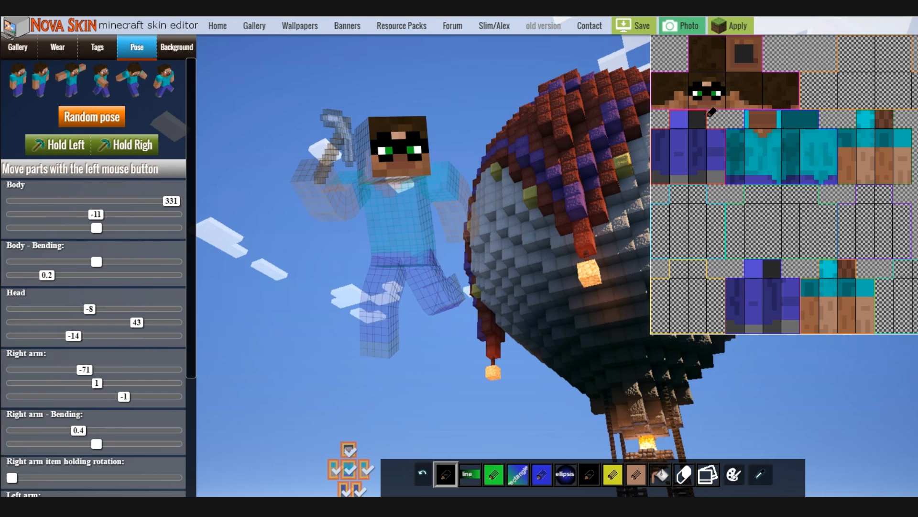
Set the pencil to white and fill the lens pixels directly above both eyes inside the glasses frame
{"action": "left_click", "coordinate": [446, 475]}
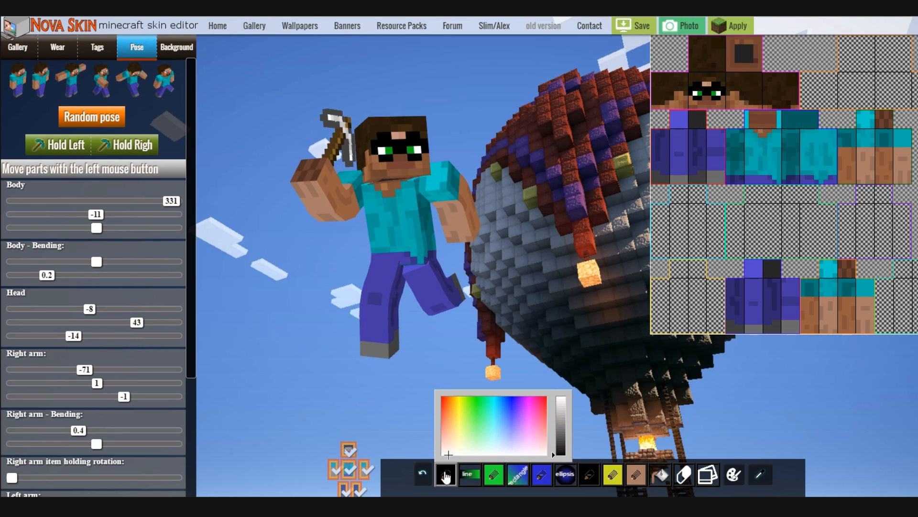
{"action": "left_click", "coordinate": [560, 398]}
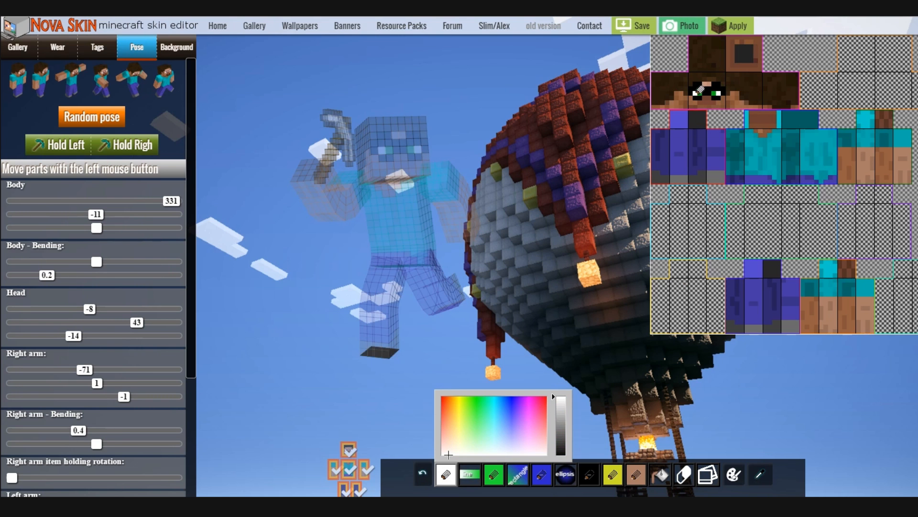
{"action": "left_click", "coordinate": [696, 89]}
{"action": "left_click", "coordinate": [700, 89]}
{"action": "left_click", "coordinate": [714, 88]}
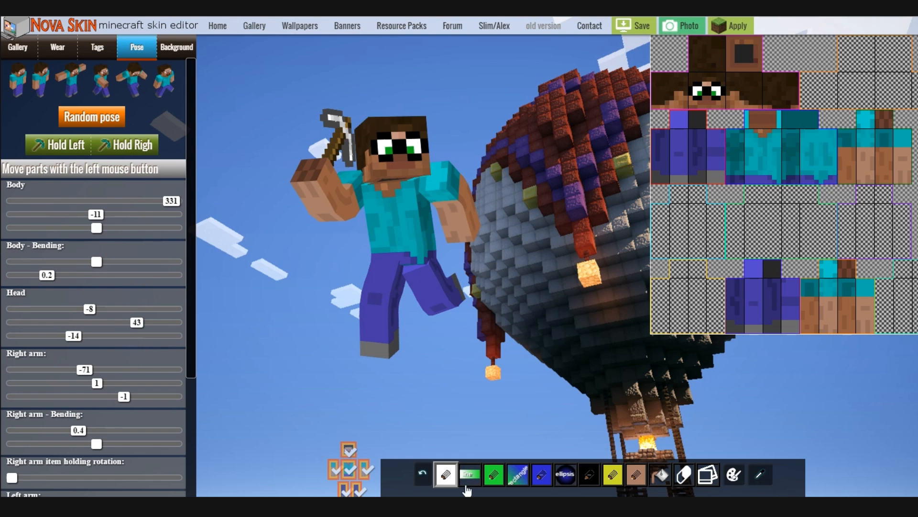
Set the pencil to yellow and recolor the hair on the character's right side of the head and the adjoining fringe
{"action": "left_click", "coordinate": [444, 480]}
{"action": "mouse_move", "coordinate": [455, 445]}
{"action": "left_mouse_down"}
{"action": "mouse_move", "coordinate": [462, 398]}
{"action": "mouse_move", "coordinate": [468, 421]}
{"action": "mouse_move", "coordinate": [455, 403]}
{"action": "left_mouse_up"}
{"action": "mouse_move", "coordinate": [691, 79]}
{"action": "left_mouse_down"}
{"action": "mouse_move", "coordinate": [665, 101]}
{"action": "mouse_move", "coordinate": [661, 94]}
{"action": "mouse_move", "coordinate": [685, 82]}
{"action": "mouse_move", "coordinate": [662, 80]}
{"action": "left_mouse_up"}
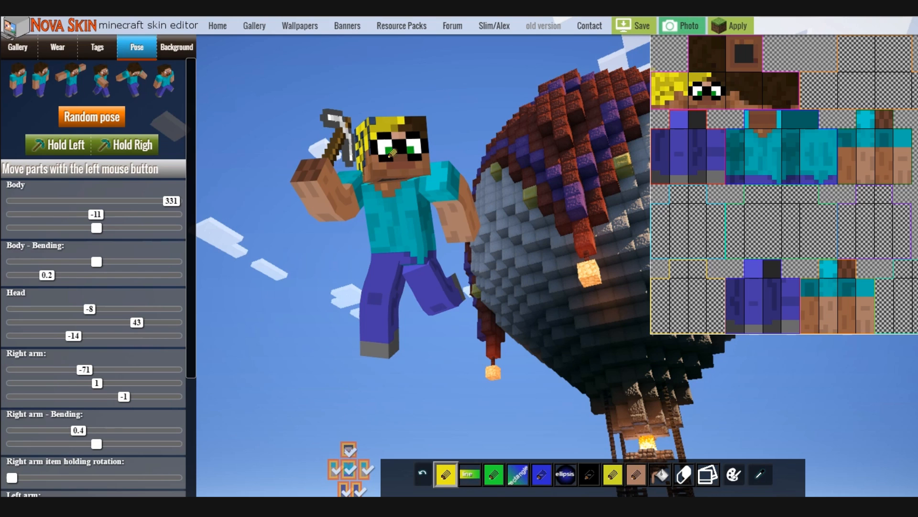
{"action": "left_click", "coordinate": [378, 115]}
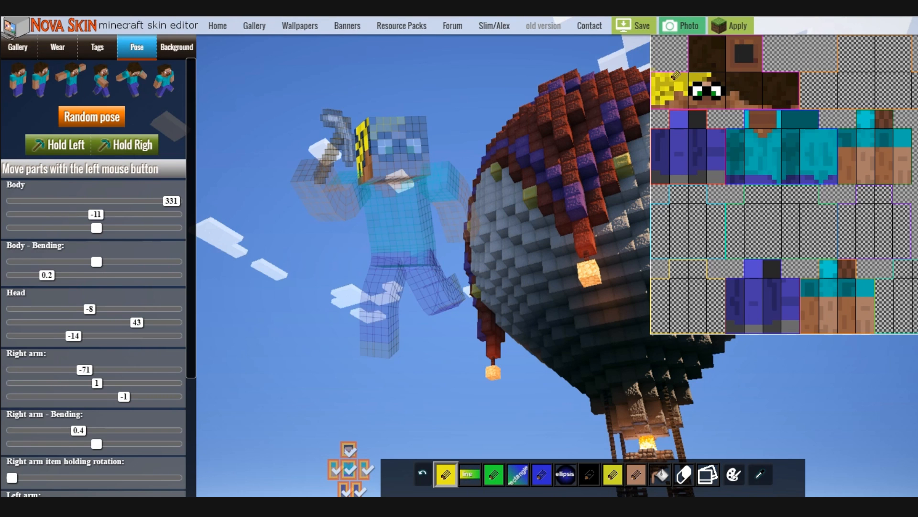
{"action": "left_click", "coordinate": [685, 475]}
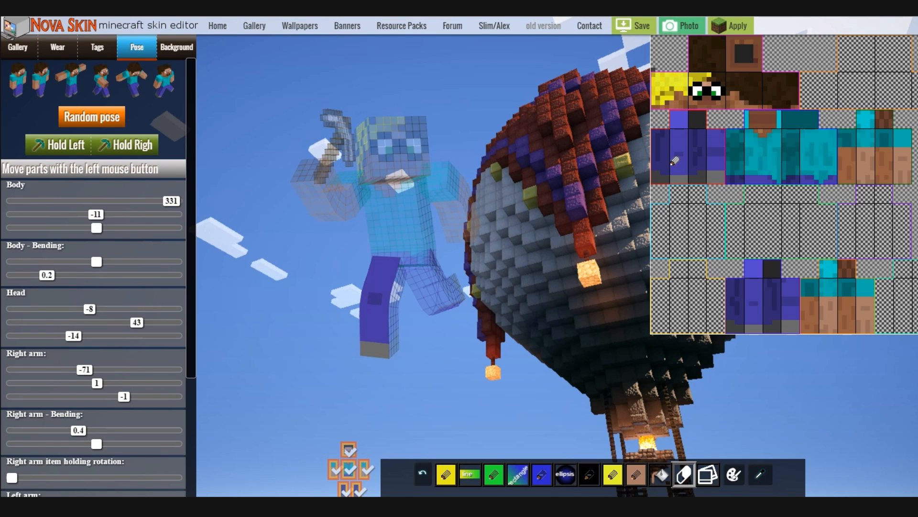
Darken the yellow pencil color and add shading pixels to the hair on the character's right side
{"action": "left_click", "coordinate": [452, 481]}
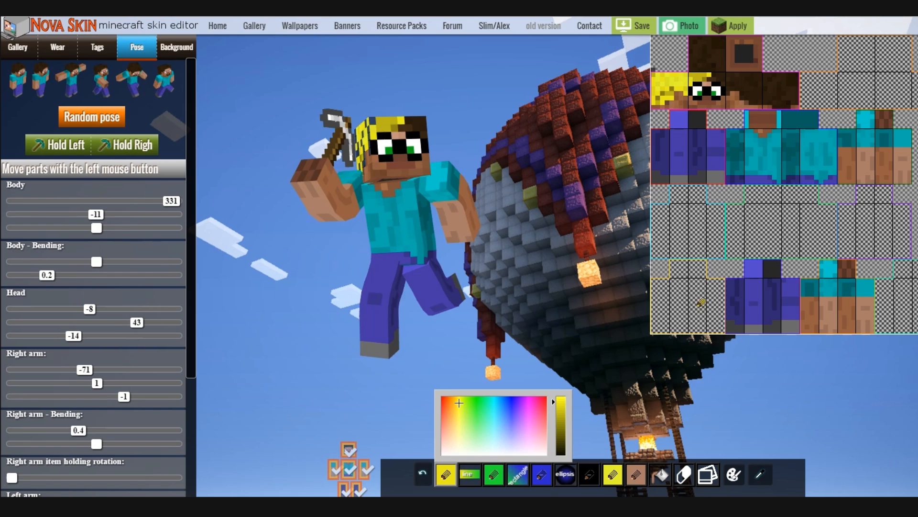
{"action": "left_click_drag", "start_coordinate": [561, 421], "coordinate": [561, 413]}
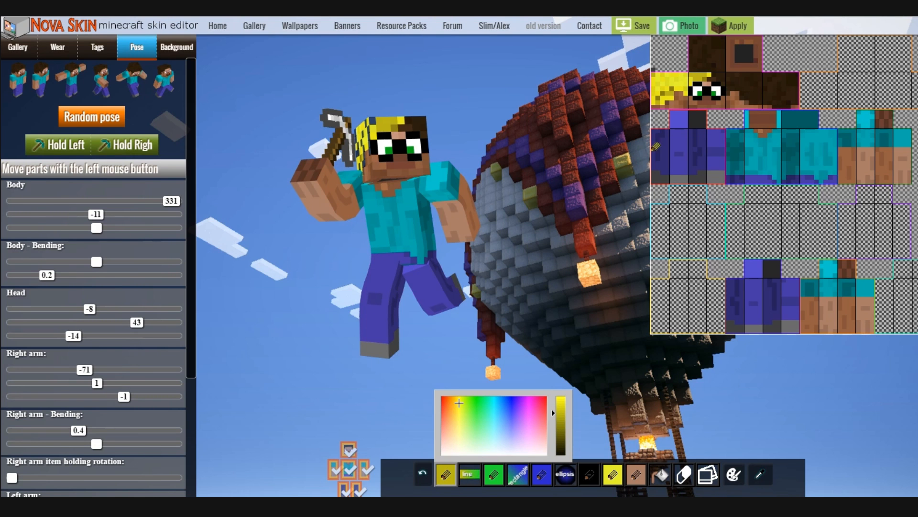
{"action": "left_click", "coordinate": [653, 74]}
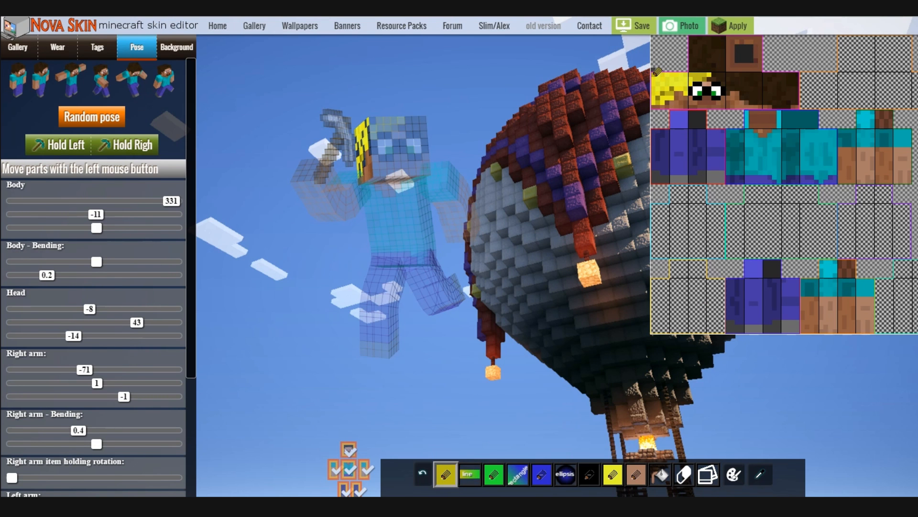
{"action": "left_click", "coordinate": [665, 89]}
{"action": "left_click", "coordinate": [659, 99]}
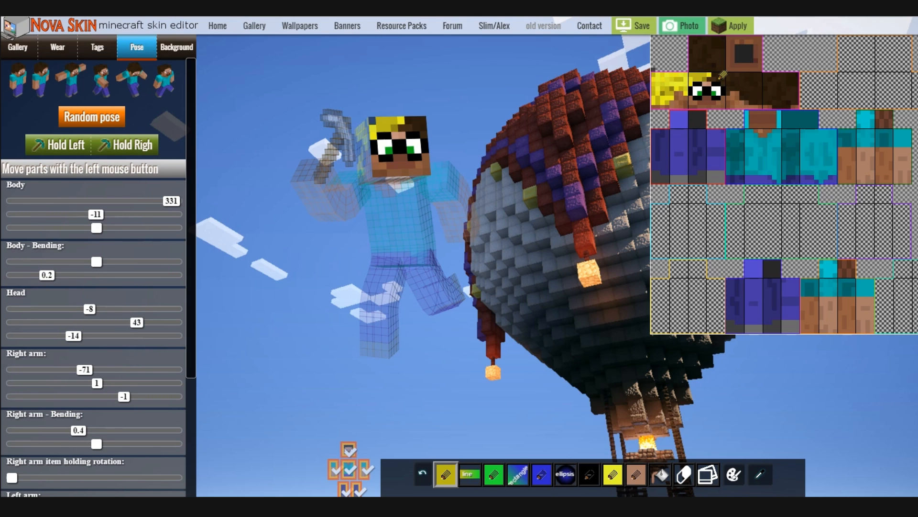
Paint the rest of the fringe, the other side and the back of the hair in dark and bright yellow
{"action": "left_click_drag", "start_coordinate": [715, 75], "coordinate": [725, 82]}
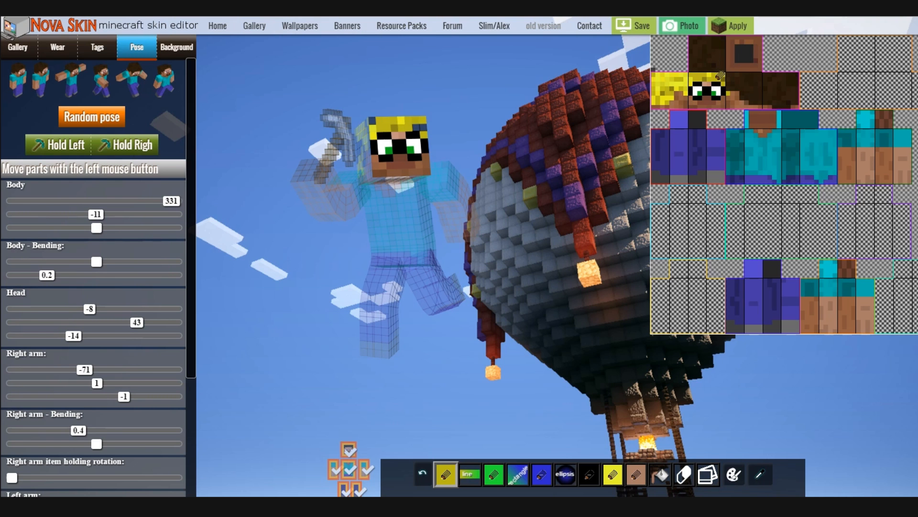
{"action": "left_click", "coordinate": [445, 474]}
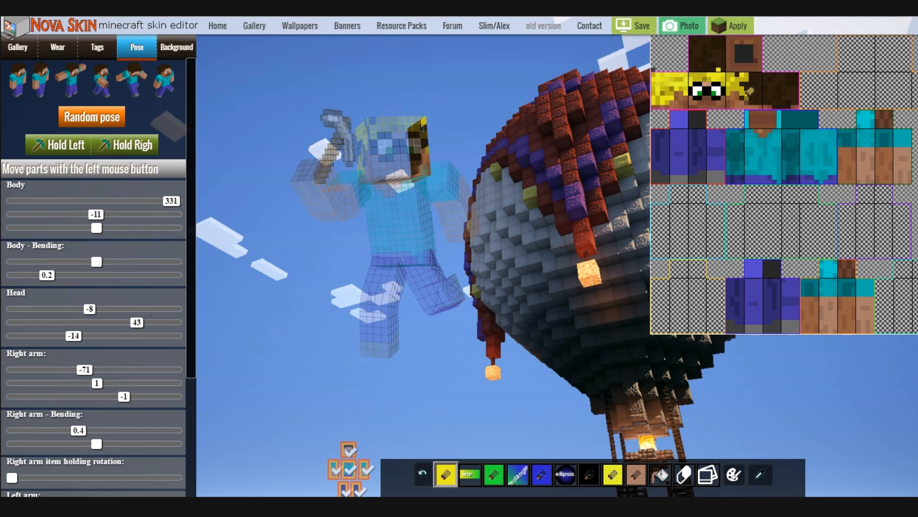
{"action": "mouse_move", "coordinate": [749, 92]}
{"action": "left_mouse_down"}
{"action": "mouse_move", "coordinate": [764, 100]}
{"action": "mouse_move", "coordinate": [763, 77]}
{"action": "mouse_move", "coordinate": [759, 88]}
{"action": "mouse_move", "coordinate": [748, 83]}
{"action": "mouse_move", "coordinate": [755, 71]}
{"action": "left_mouse_up"}
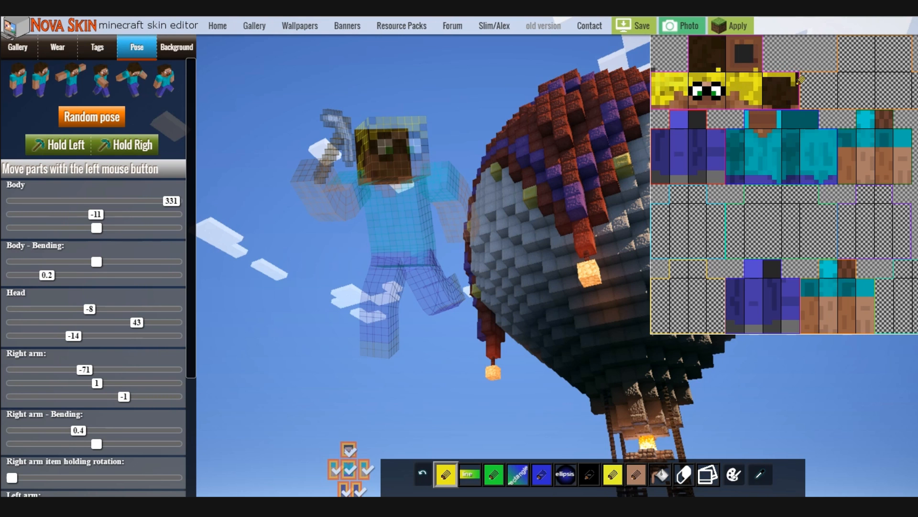
{"action": "mouse_move", "coordinate": [780, 77]}
{"action": "left_mouse_down"}
{"action": "mouse_move", "coordinate": [787, 80]}
{"action": "mouse_move", "coordinate": [766, 74]}
{"action": "mouse_move", "coordinate": [782, 82]}
{"action": "mouse_move", "coordinate": [768, 89]}
{"action": "mouse_move", "coordinate": [780, 101]}
{"action": "mouse_move", "coordinate": [795, 86]}
{"action": "mouse_move", "coordinate": [772, 100]}
{"action": "mouse_move", "coordinate": [788, 104]}
{"action": "mouse_move", "coordinate": [804, 93]}
{"action": "mouse_move", "coordinate": [791, 82]}
{"action": "mouse_move", "coordinate": [786, 100]}
{"action": "mouse_move", "coordinate": [794, 79]}
{"action": "left_mouse_up"}
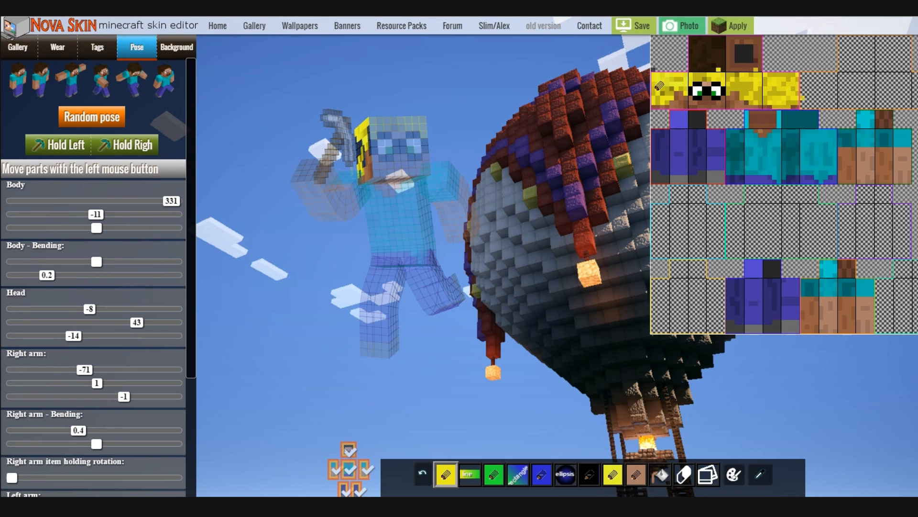
Add darker yellow shading pixels to the hair around the head
{"action": "left_click", "coordinate": [444, 475]}
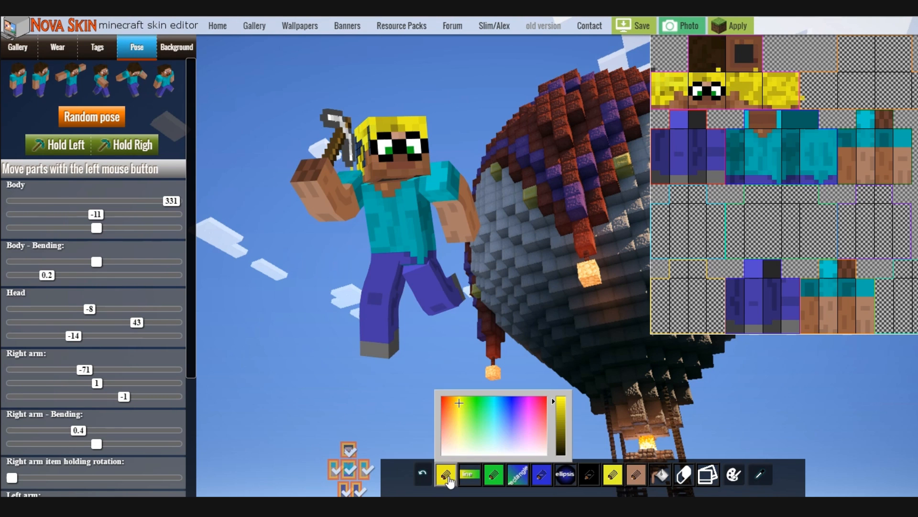
{"action": "left_click_drag", "start_coordinate": [563, 410], "coordinate": [563, 414]}
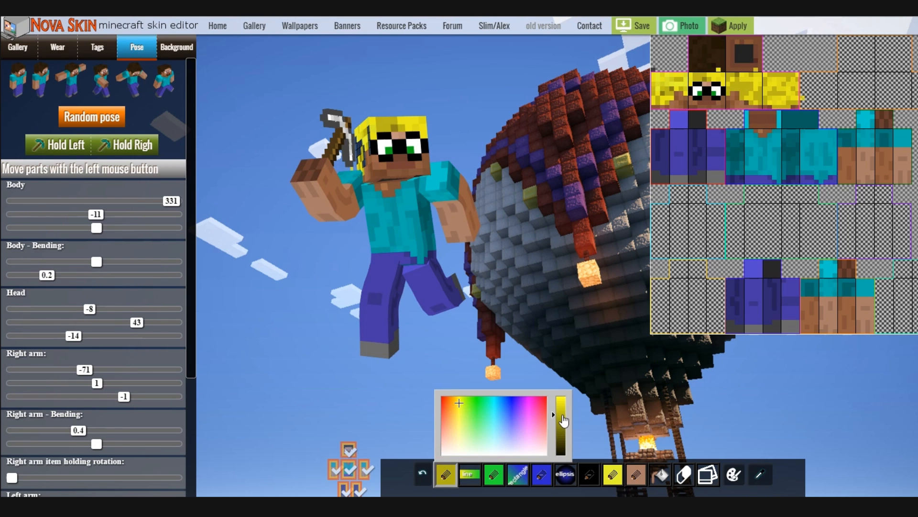
{"action": "left_click", "coordinate": [653, 81]}
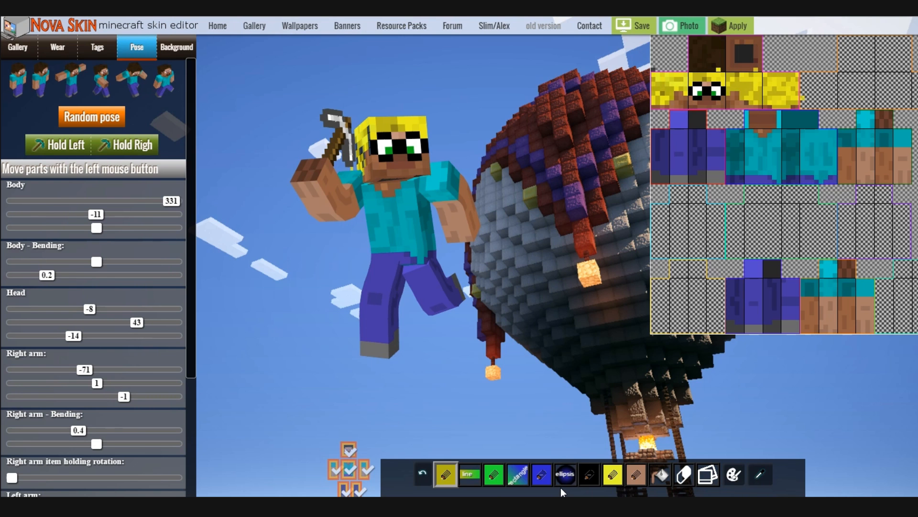
{"action": "left_click", "coordinate": [683, 475]}
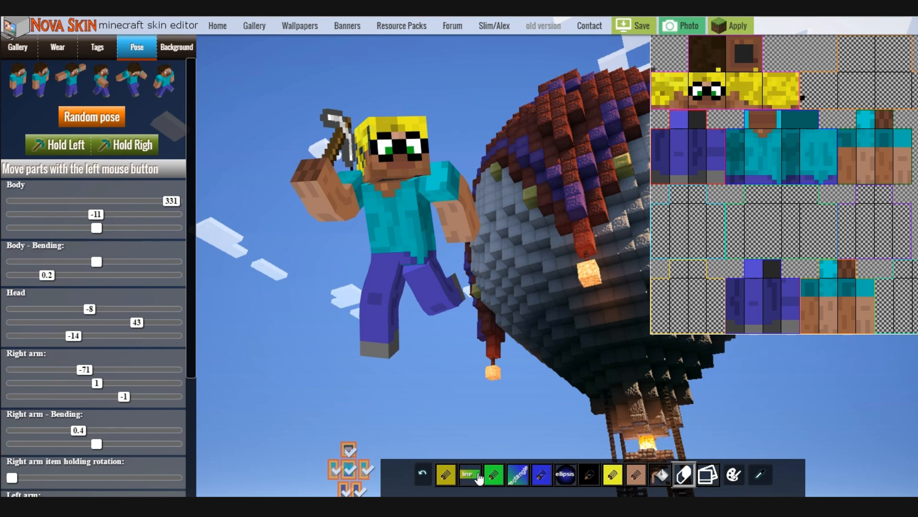
Set the pencil to bright yellow and paint the top of the head, undoing the stroke that strays onto the underside
{"action": "left_click", "coordinate": [457, 477]}
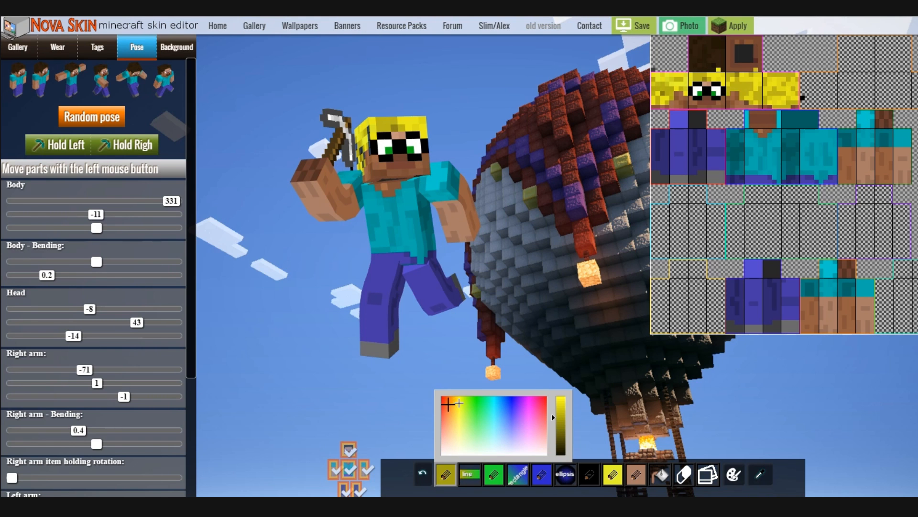
{"action": "left_click", "coordinate": [459, 396]}
{"action": "left_click", "coordinate": [560, 406]}
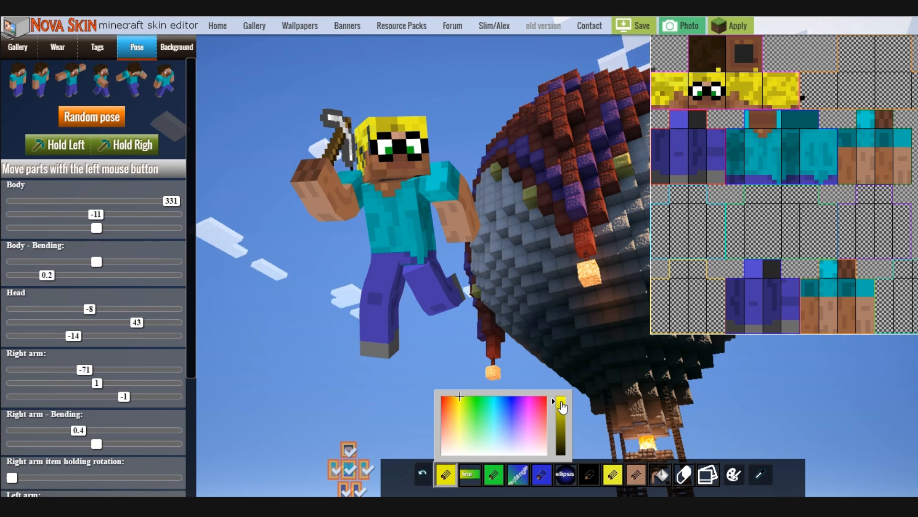
{"action": "mouse_move", "coordinate": [704, 53]}
{"action": "left_mouse_down"}
{"action": "mouse_move", "coordinate": [700, 38]}
{"action": "mouse_move", "coordinate": [721, 34]}
{"action": "mouse_move", "coordinate": [730, 54]}
{"action": "left_mouse_up"}
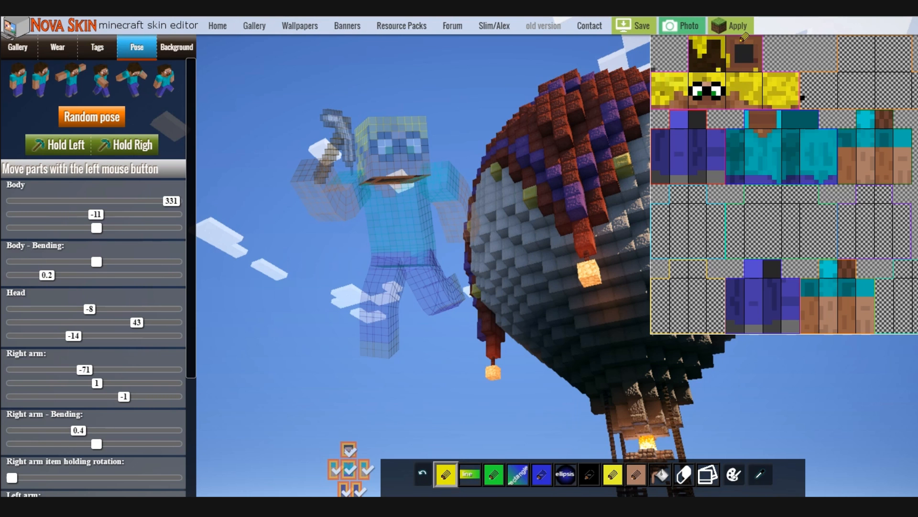
{"action": "key", "text": "ctrl+z"}
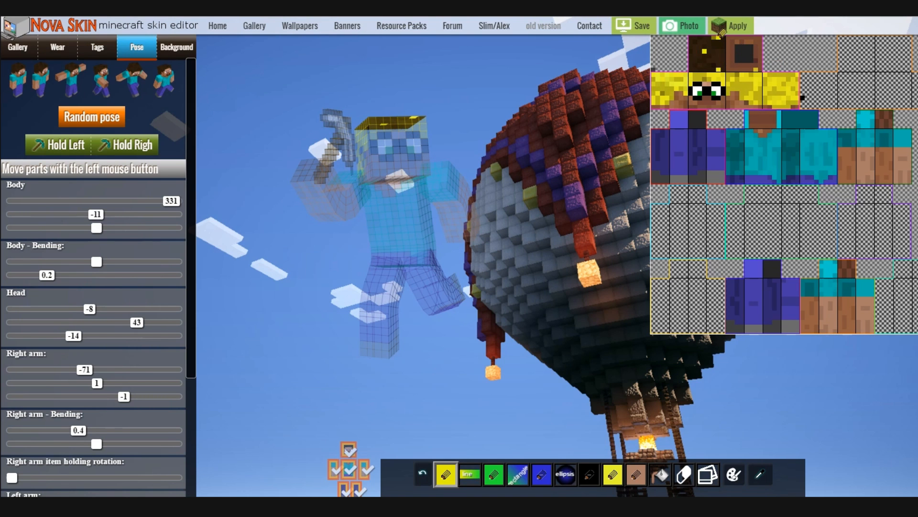
{"action": "mouse_move", "coordinate": [714, 64]}
{"action": "left_mouse_down"}
{"action": "mouse_move", "coordinate": [694, 67]}
{"action": "mouse_move", "coordinate": [692, 35]}
{"action": "mouse_move", "coordinate": [716, 31]}
{"action": "mouse_move", "coordinate": [707, 48]}
{"action": "mouse_move", "coordinate": [703, 38]}
{"action": "mouse_move", "coordinate": [704, 50]}
{"action": "mouse_move", "coordinate": [697, 35]}
{"action": "mouse_move", "coordinate": [698, 67]}
{"action": "mouse_move", "coordinate": [719, 51]}
{"action": "mouse_move", "coordinate": [716, 40]}
{"action": "mouse_move", "coordinate": [724, 53]}
{"action": "left_mouse_up"}
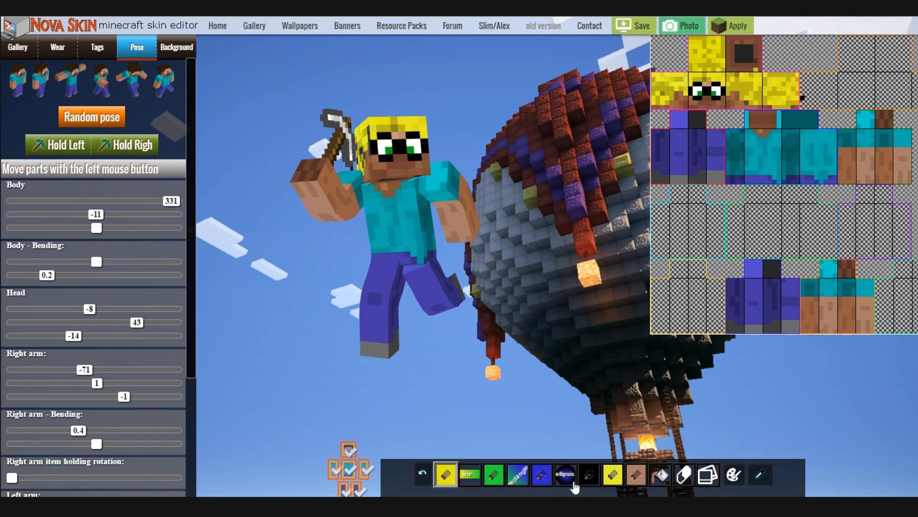
Lighten the skin-tone pencil and repaint the face and the skin pixels beside it in light peach
{"action": "left_click", "coordinate": [636, 475]}
{"action": "left_click_drag", "start_coordinate": [747, 415], "coordinate": [750, 404]}
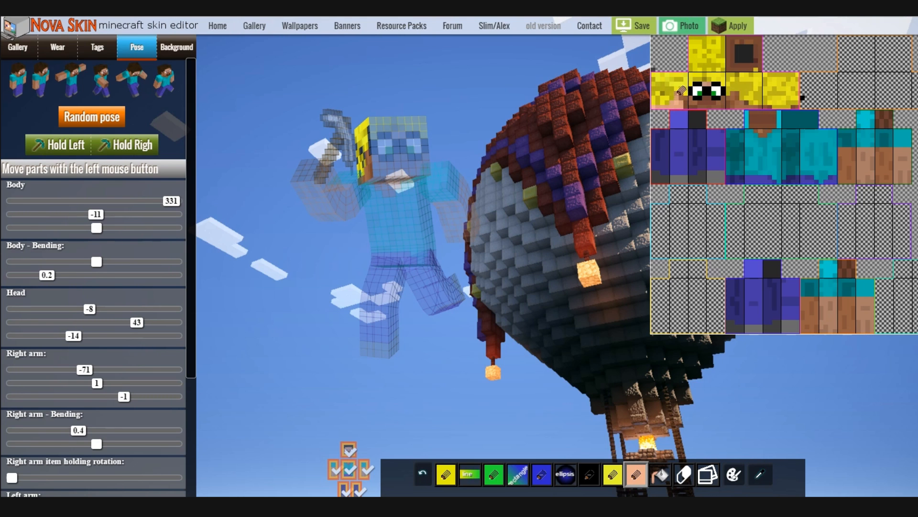
{"action": "left_click_drag", "start_coordinate": [684, 92], "coordinate": [691, 96]}
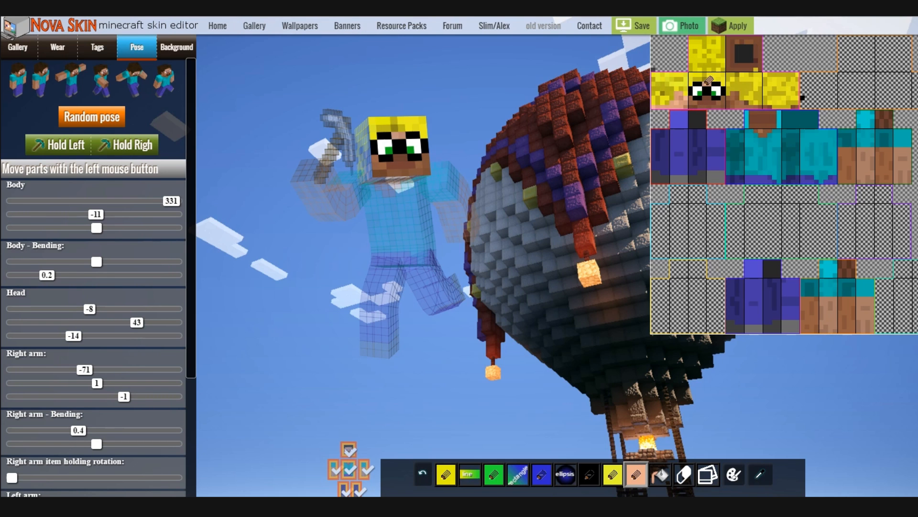
{"action": "left_click", "coordinate": [707, 100]}
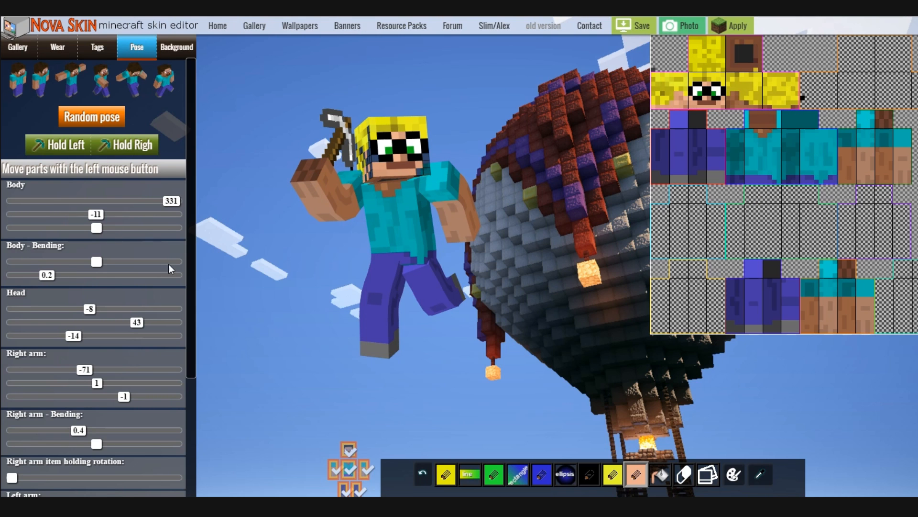
Look through the pose settings and set the first head rotation to -6
{"action": "scroll", "coordinate": [108, 432], "scroll_direction": "down", "scroll_amount": 5}
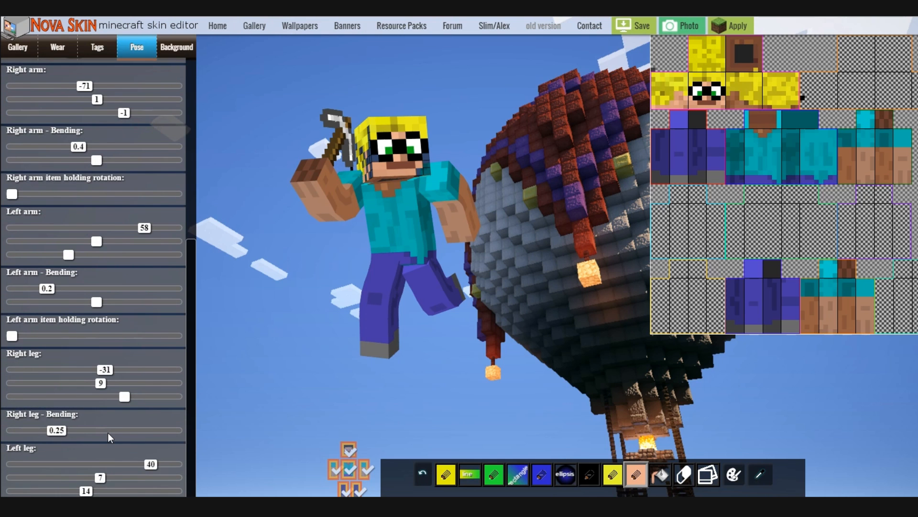
{"action": "scroll", "coordinate": [108, 432], "scroll_direction": "up", "scroll_amount": 5}
{"action": "left_click_drag", "start_coordinate": [91, 314], "coordinate": [93, 314]}
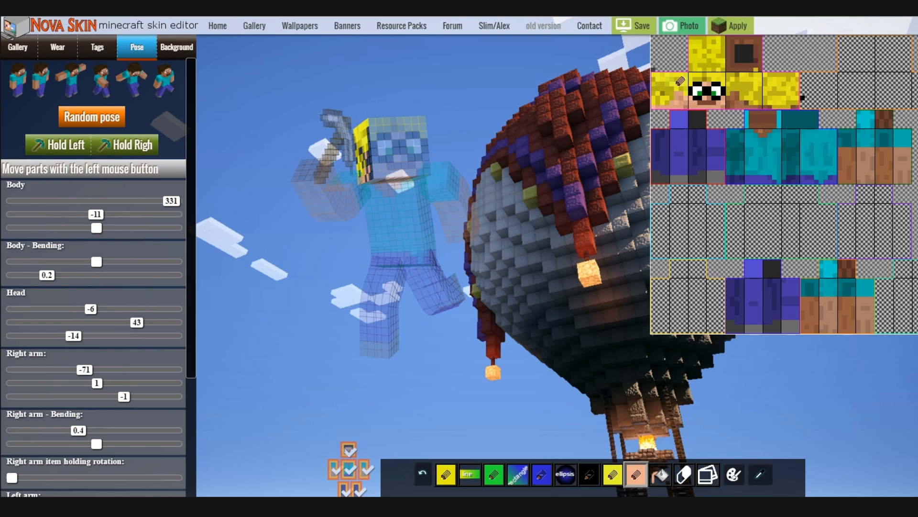
Touch up the eye pixels behind the glasses in green and white, brightening the white pencil for the final pixels
{"action": "left_click", "coordinate": [499, 478]}
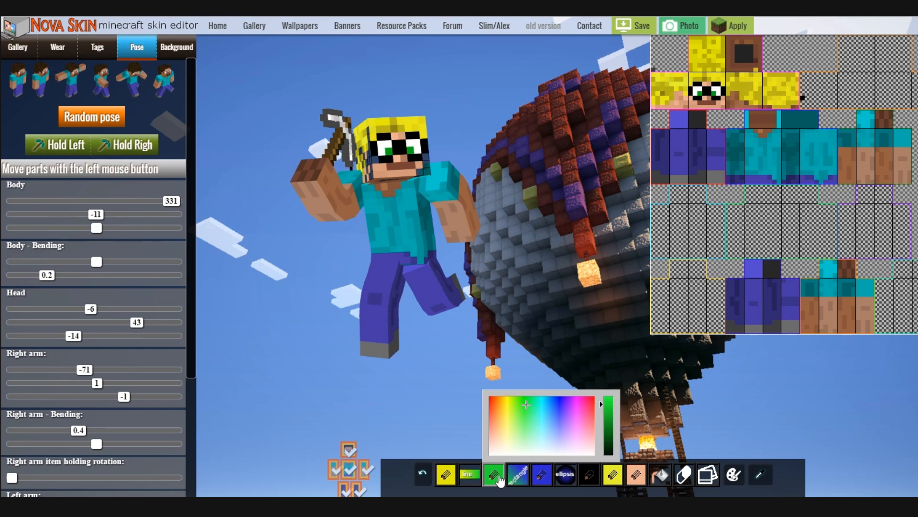
{"action": "left_click", "coordinate": [705, 84]}
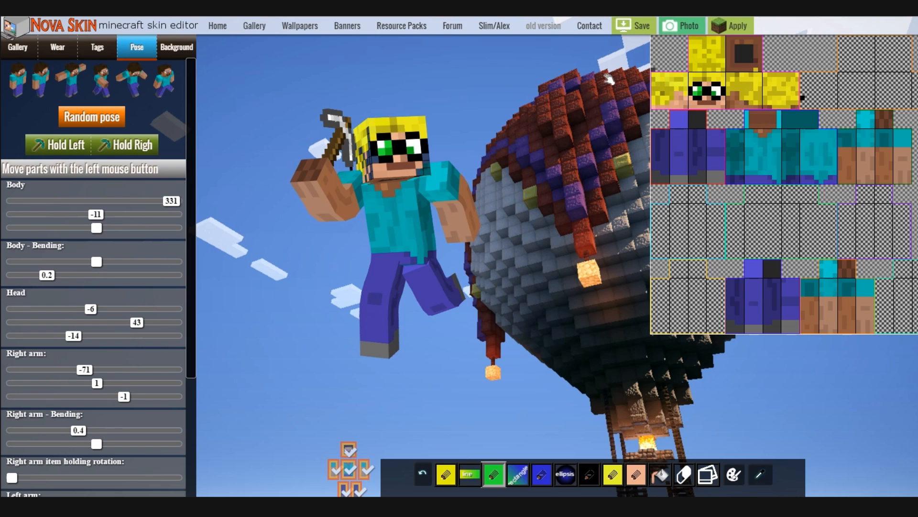
{"action": "left_click", "coordinate": [493, 476]}
{"action": "left_click", "coordinate": [489, 454]}
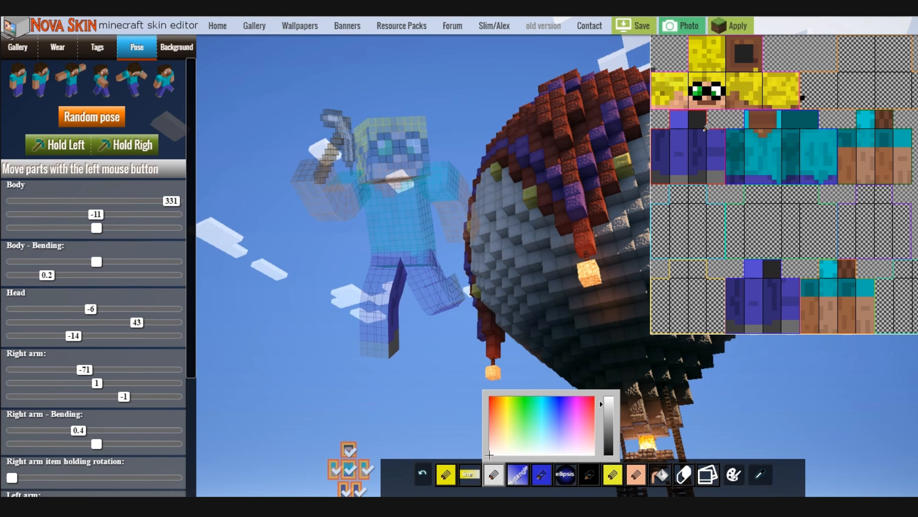
{"action": "left_click", "coordinate": [705, 83]}
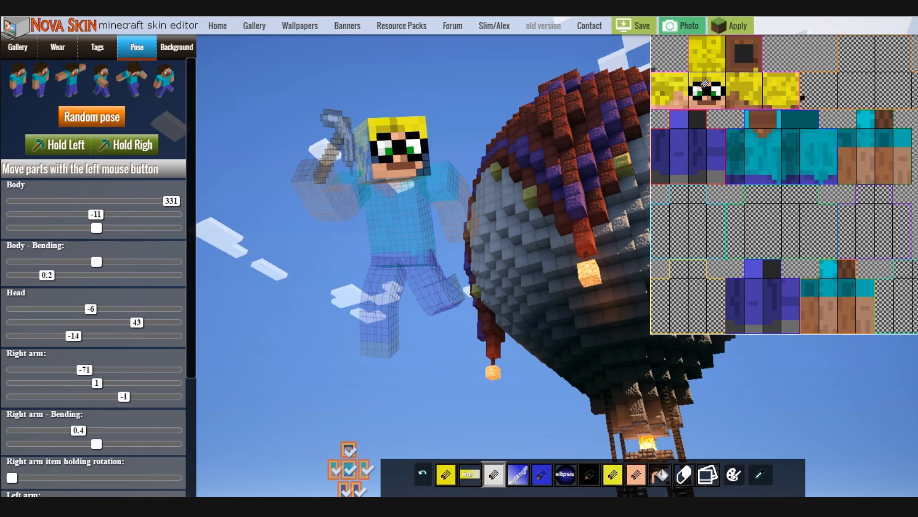
{"action": "left_click", "coordinate": [493, 475]}
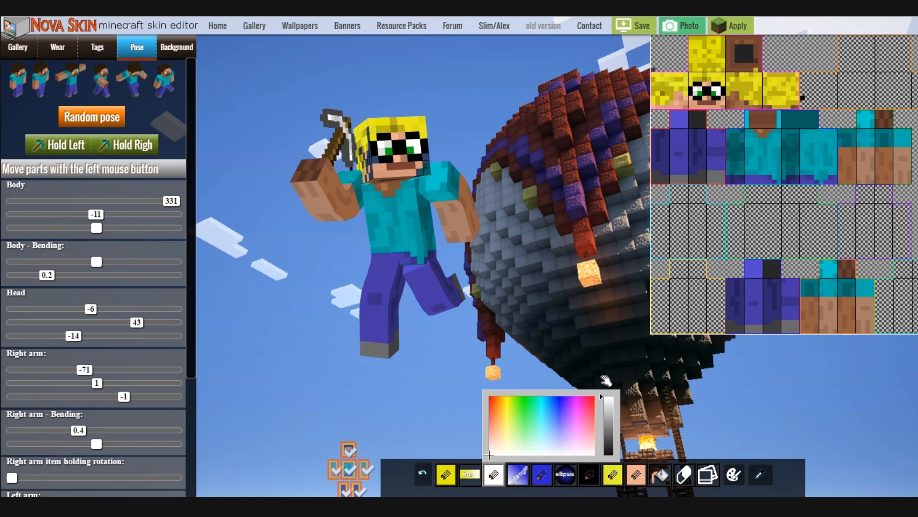
{"action": "left_click", "coordinate": [699, 88]}
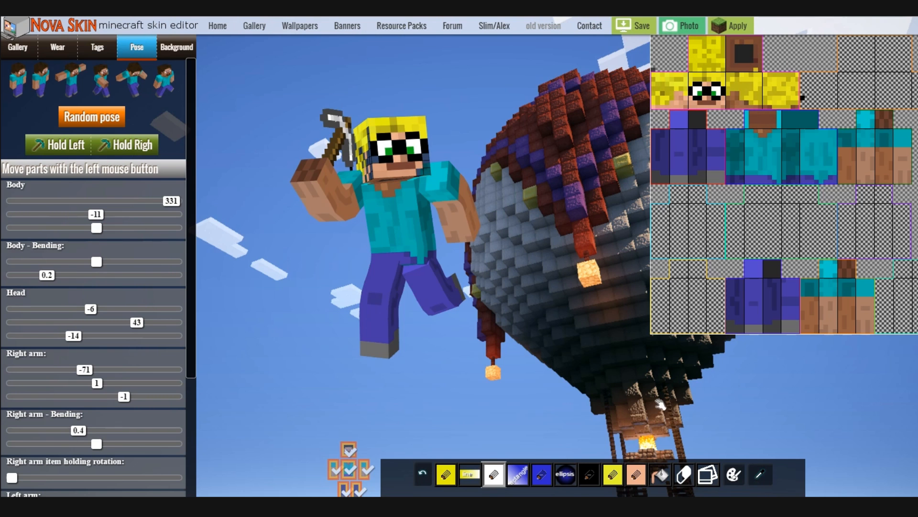
Paint the underside of the head light peach around its dark central square
{"action": "left_click", "coordinate": [636, 474]}
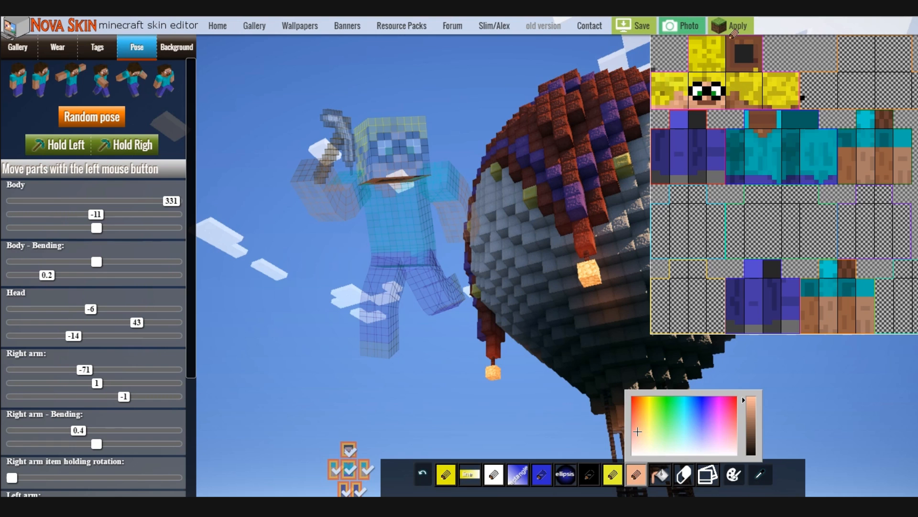
{"action": "left_click", "coordinate": [730, 39]}
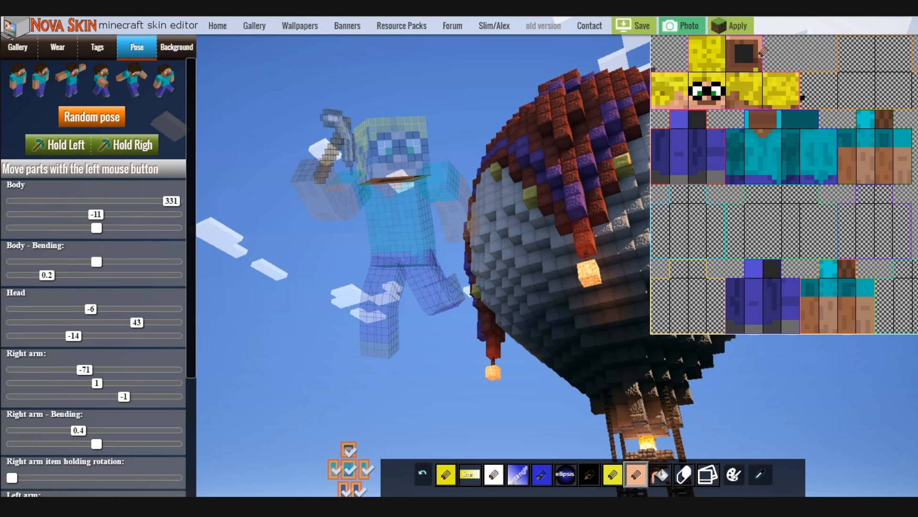
{"action": "mouse_move", "coordinate": [760, 69]}
{"action": "left_mouse_down"}
{"action": "mouse_move", "coordinate": [730, 68]}
{"action": "mouse_move", "coordinate": [730, 40]}
{"action": "mouse_move", "coordinate": [734, 61]}
{"action": "mouse_move", "coordinate": [759, 52]}
{"action": "mouse_move", "coordinate": [758, 37]}
{"action": "mouse_move", "coordinate": [737, 43]}
{"action": "left_mouse_up"}
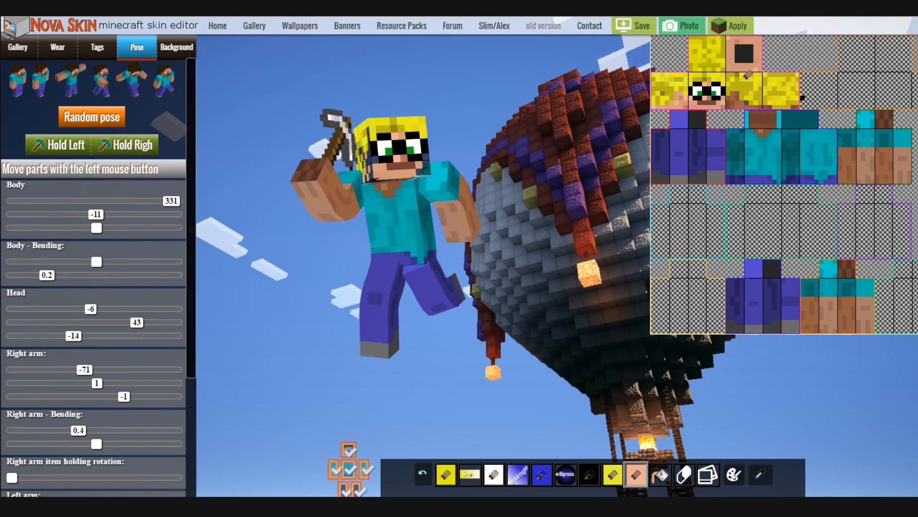
Darken the skin-tone pencil and shade the pixels around the dark square under the head
{"action": "left_click", "coordinate": [635, 474]}
{"action": "left_click", "coordinate": [746, 416]}
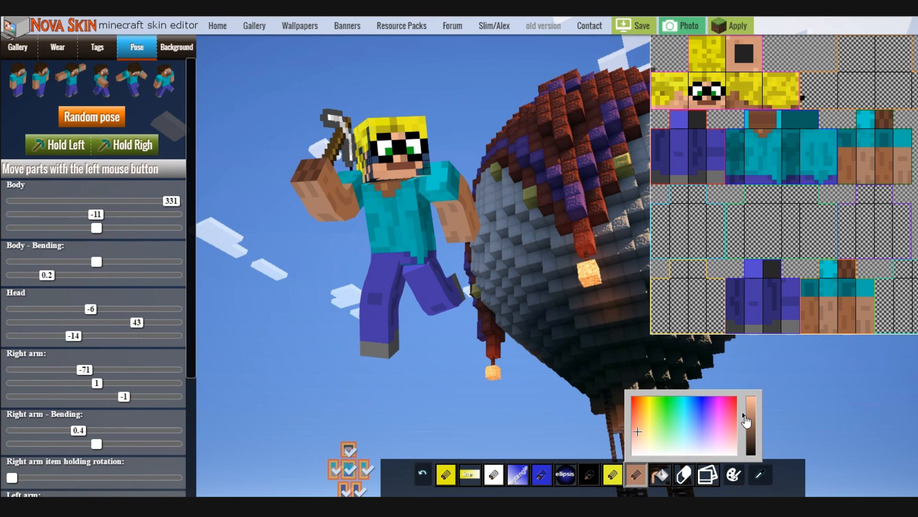
{"action": "left_click_drag", "start_coordinate": [747, 416], "coordinate": [747, 421]}
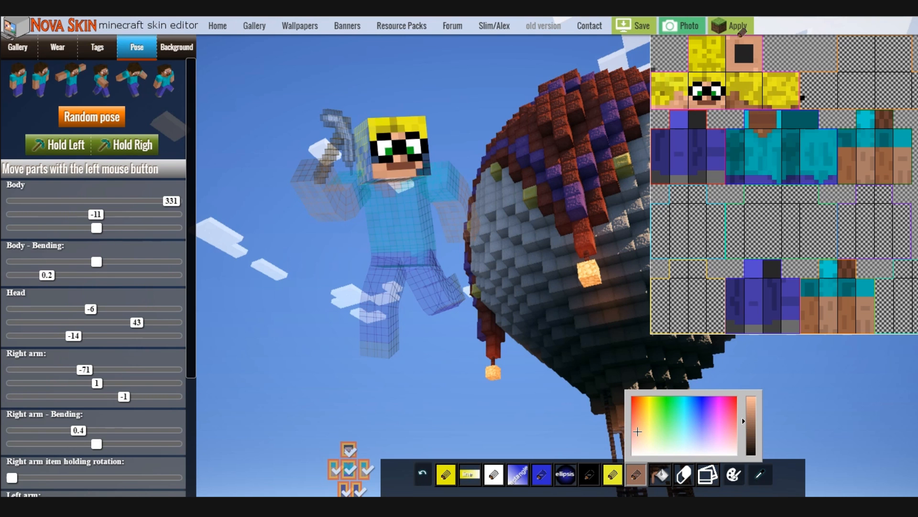
{"action": "left_click", "coordinate": [735, 51]}
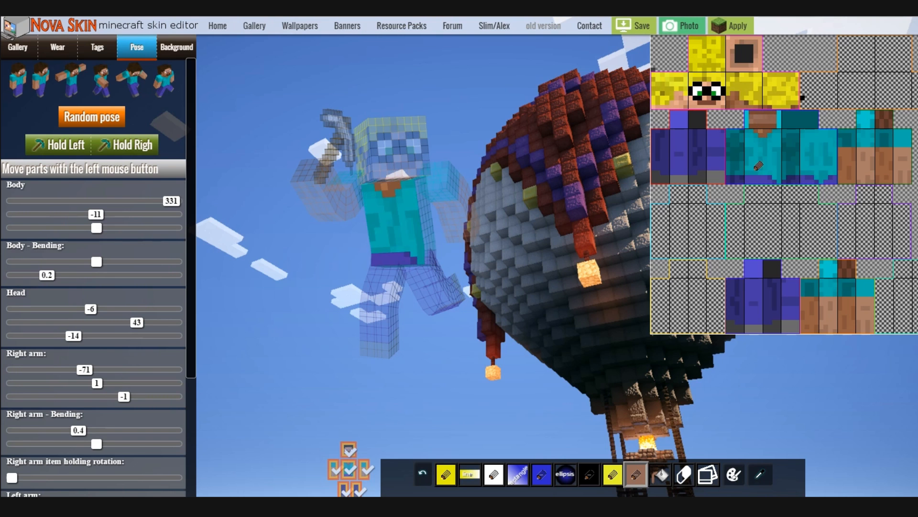
Set the skin-tone pencil back to light peach and paint over brown areas of the neck and both arms
{"action": "left_click", "coordinate": [639, 475]}
{"action": "left_click_drag", "start_coordinate": [752, 416], "coordinate": [751, 405]}
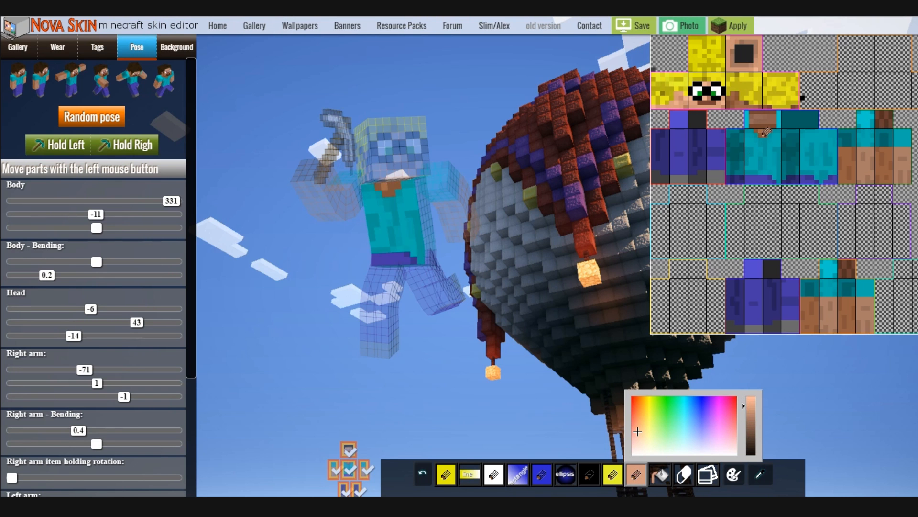
{"action": "left_click_drag", "start_coordinate": [754, 112], "coordinate": [770, 113]}
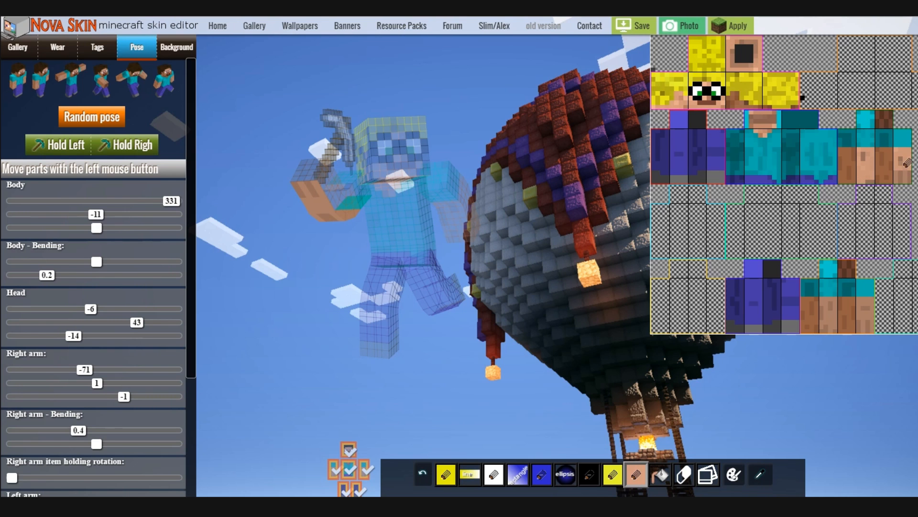
{"action": "left_click_drag", "start_coordinate": [902, 159], "coordinate": [905, 179]}
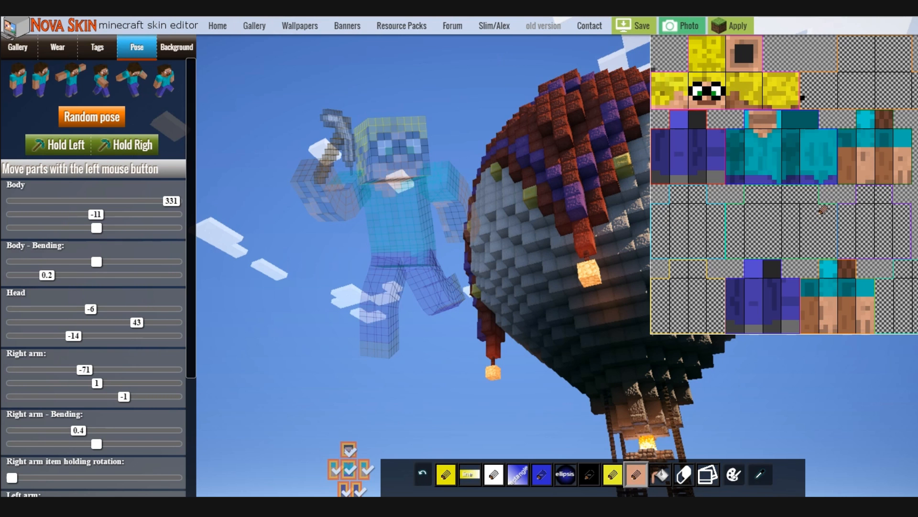
Set the first pencil to a near-black neutral grey and paint dark shading pixels on the sides of the left leg
{"action": "left_click_drag", "start_coordinate": [494, 187], "coordinate": [575, 154]}
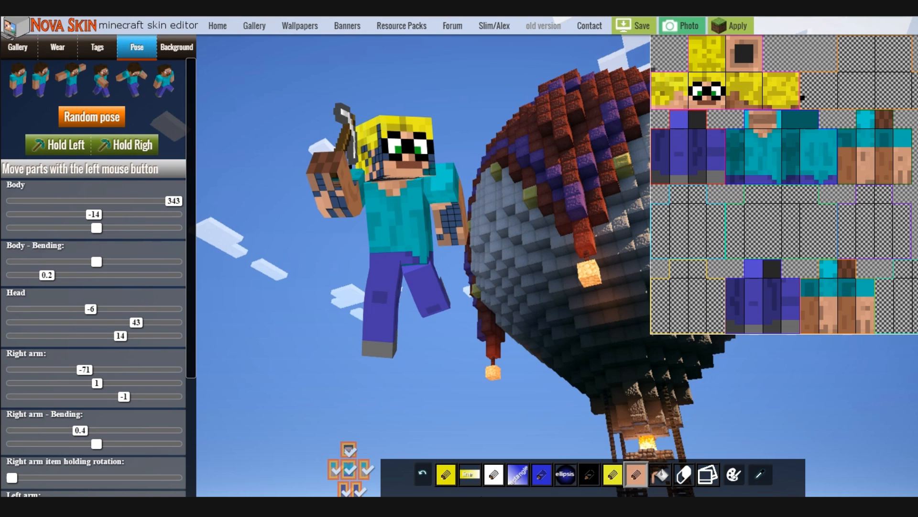
{"action": "left_click", "coordinate": [446, 474]}
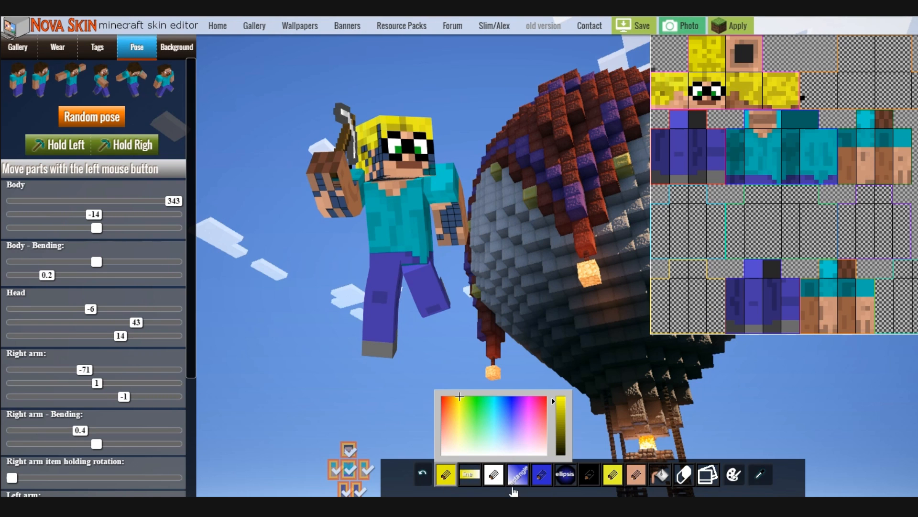
{"action": "left_click", "coordinate": [561, 454]}
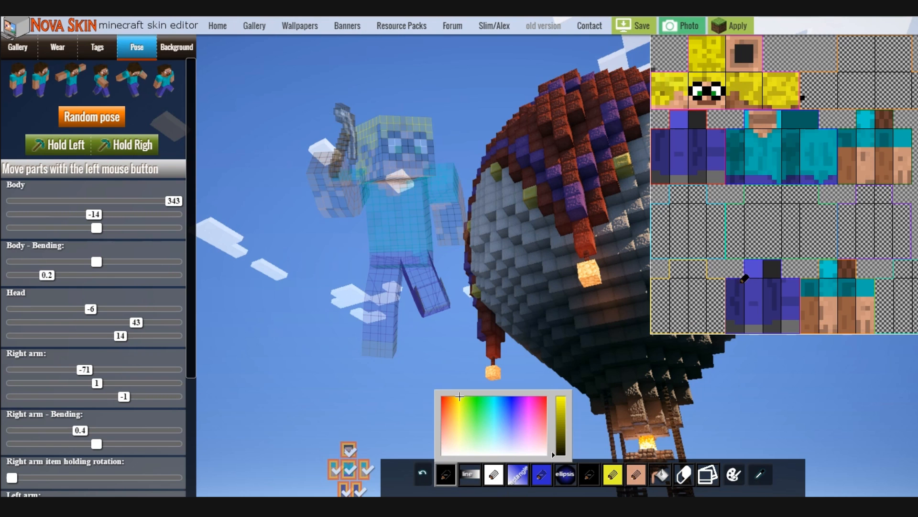
{"action": "left_click", "coordinate": [462, 451]}
{"action": "left_click_drag", "start_coordinate": [462, 451], "coordinate": [420, 464]}
{"action": "left_click_drag", "start_coordinate": [561, 456], "coordinate": [561, 453]}
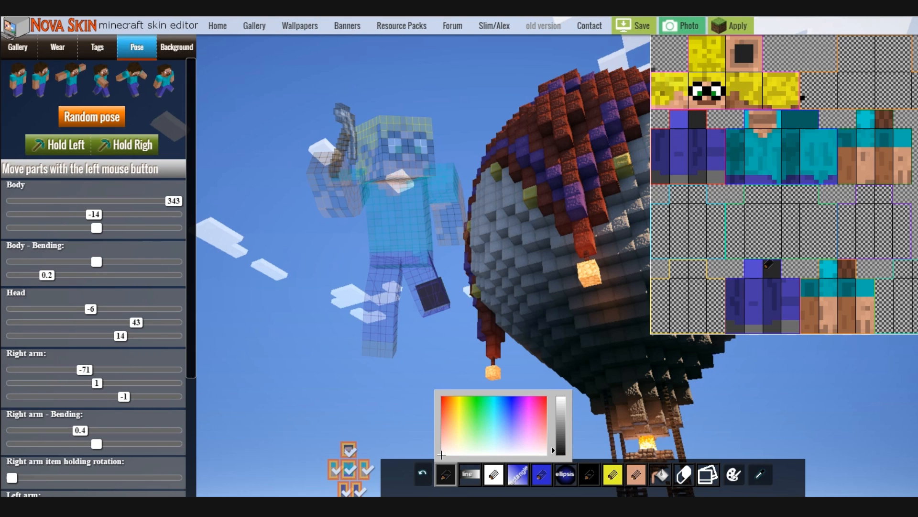
{"action": "mouse_move", "coordinate": [731, 292]}
{"action": "left_mouse_down"}
{"action": "mouse_move", "coordinate": [737, 307]}
{"action": "mouse_move", "coordinate": [741, 282]}
{"action": "mouse_move", "coordinate": [742, 293]}
{"action": "left_mouse_up"}
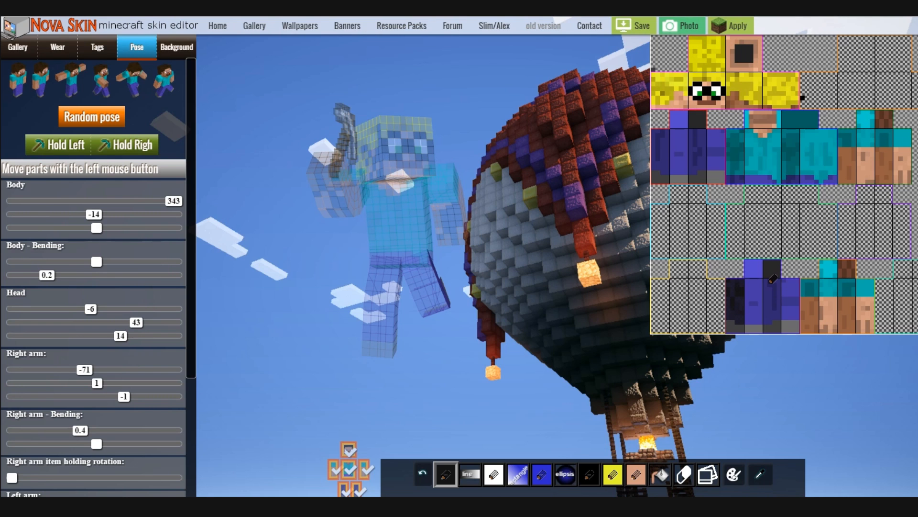
{"action": "left_click_drag", "start_coordinate": [771, 278], "coordinate": [774, 313]}
{"action": "left_click_drag", "start_coordinate": [780, 280], "coordinate": [783, 308]}
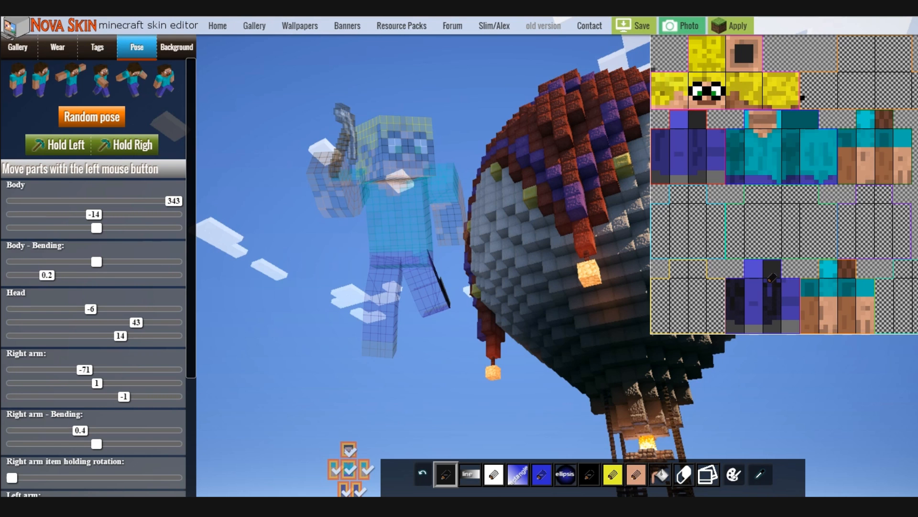
{"action": "left_click_drag", "start_coordinate": [771, 286], "coordinate": [775, 280]}
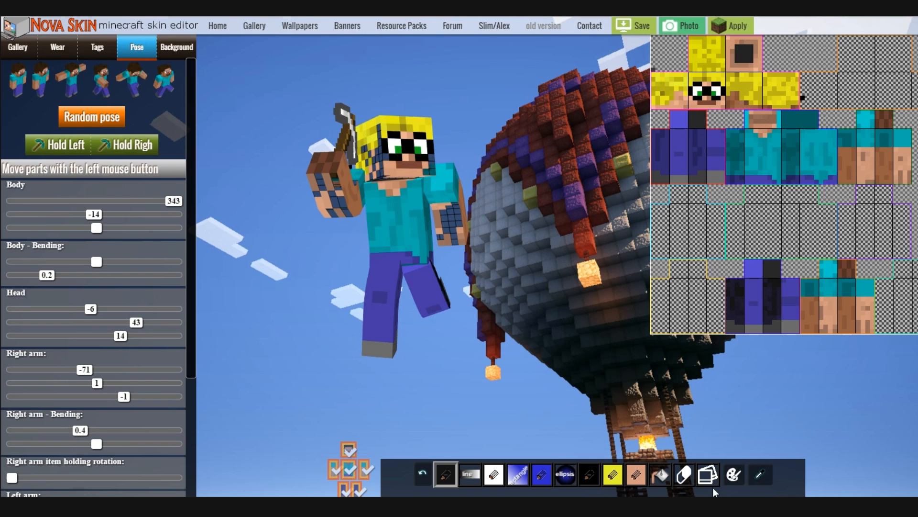
Darken the skin-tone pencil and add shading pixels to the undersides of both hands
{"action": "left_click", "coordinate": [636, 473]}
{"action": "left_click", "coordinate": [751, 416]}
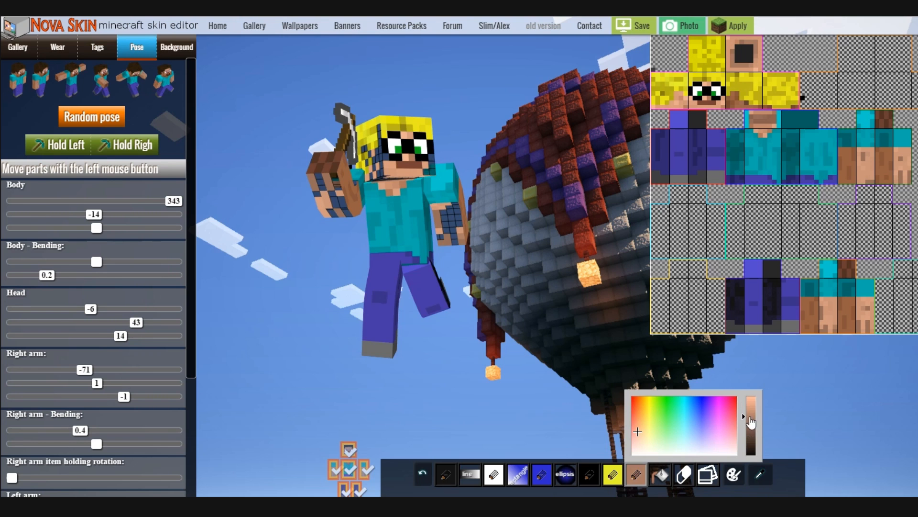
{"action": "left_click", "coordinate": [880, 113]}
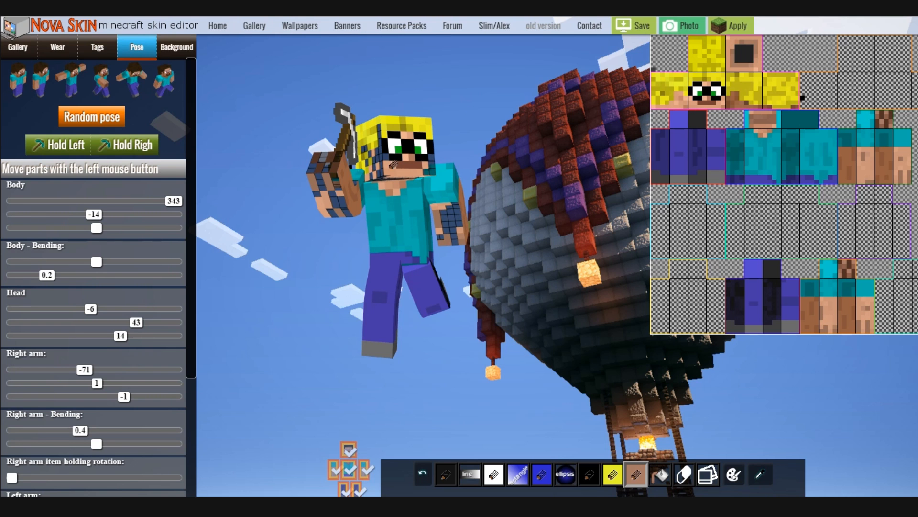
Lighten the near-black pencil slightly and fill the remaining purple pixels on the front and sides of the left leg
{"action": "left_click_drag", "start_coordinate": [494, 228], "coordinate": [441, 230]}
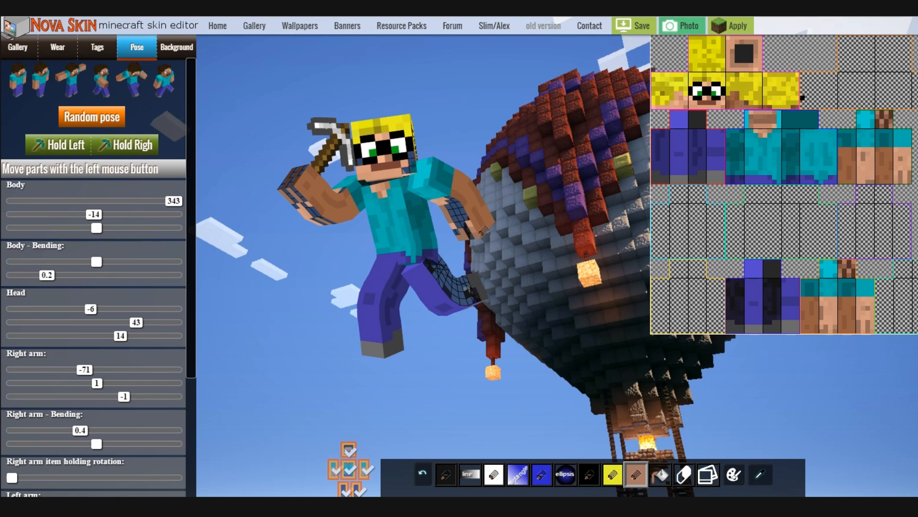
{"action": "left_click_drag", "start_coordinate": [585, 243], "coordinate": [611, 233]}
{"action": "mouse_move", "coordinate": [297, 286]}
{"action": "left_mouse_down"}
{"action": "mouse_move", "coordinate": [399, 286]}
{"action": "mouse_move", "coordinate": [265, 296]}
{"action": "mouse_move", "coordinate": [258, 280]}
{"action": "mouse_move", "coordinate": [347, 297]}
{"action": "mouse_move", "coordinate": [290, 301]}
{"action": "left_mouse_up"}
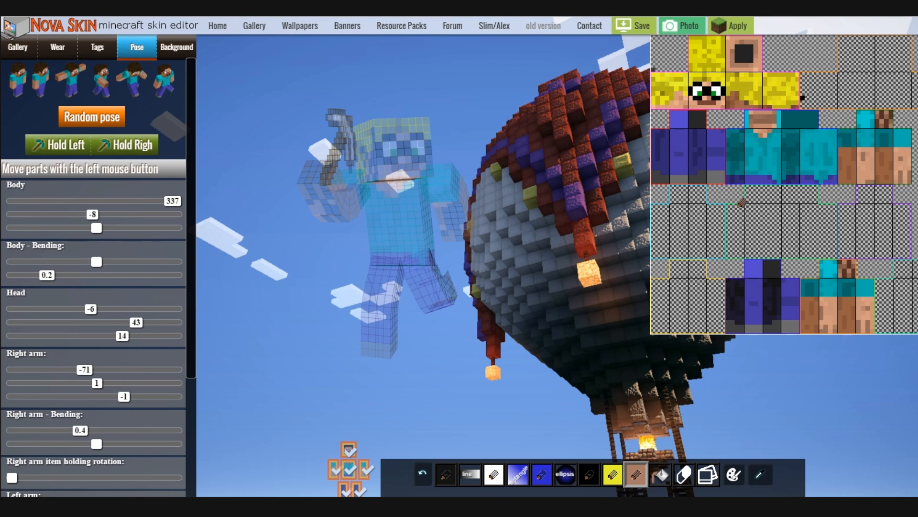
{"action": "left_click_drag", "start_coordinate": [605, 326], "coordinate": [566, 340]}
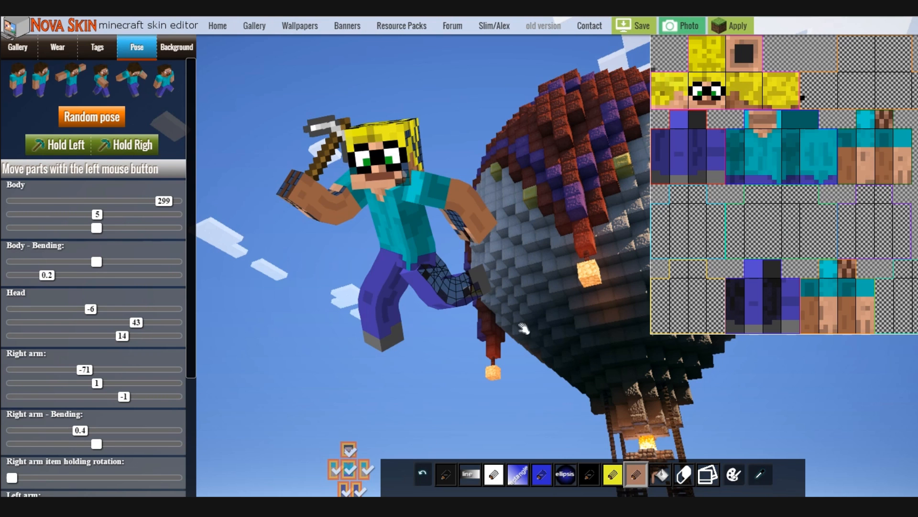
{"action": "left_click", "coordinate": [446, 474]}
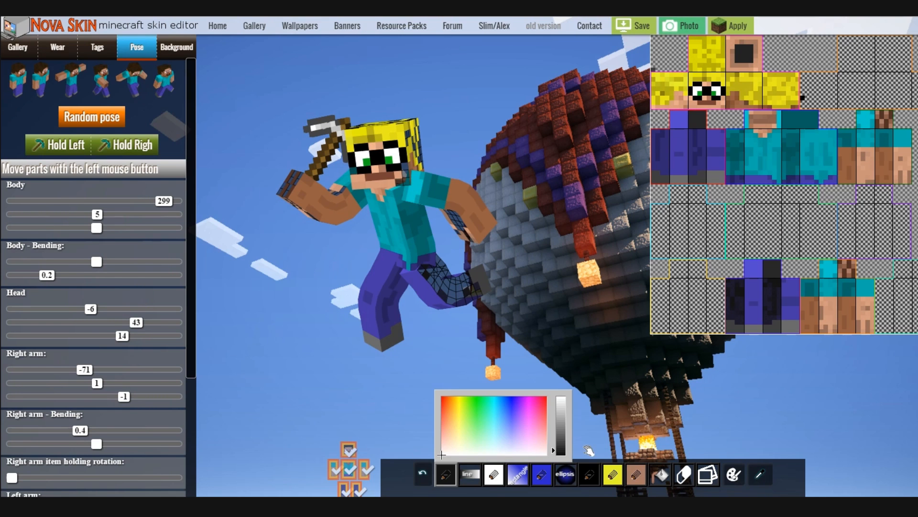
{"action": "left_click", "coordinate": [553, 456]}
{"action": "left_click_drag", "start_coordinate": [554, 461], "coordinate": [554, 448]}
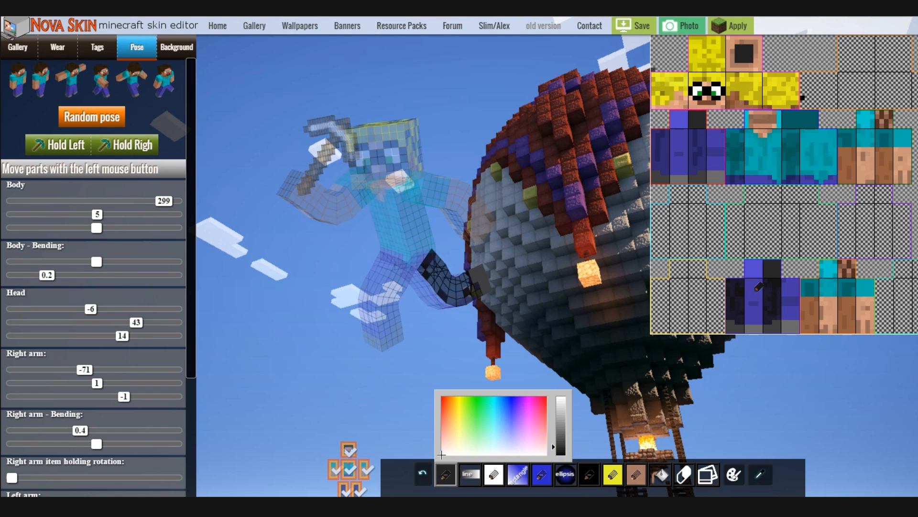
{"action": "mouse_move", "coordinate": [761, 287]}
{"action": "left_mouse_down"}
{"action": "mouse_move", "coordinate": [753, 280]}
{"action": "mouse_move", "coordinate": [756, 314]}
{"action": "left_mouse_up"}
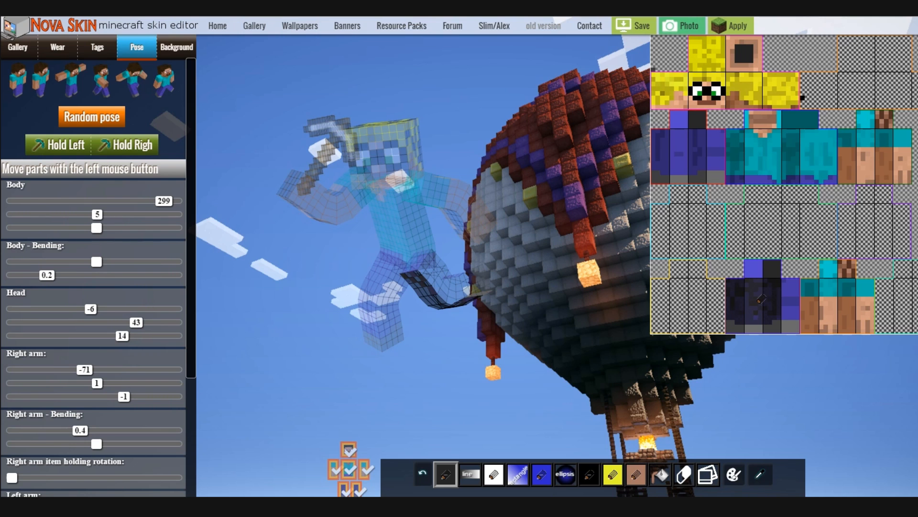
Paint over the remaining purple pixels on the back and top of the left leg with the near-black pencil
{"action": "left_click_drag", "start_coordinate": [755, 295], "coordinate": [756, 299]}
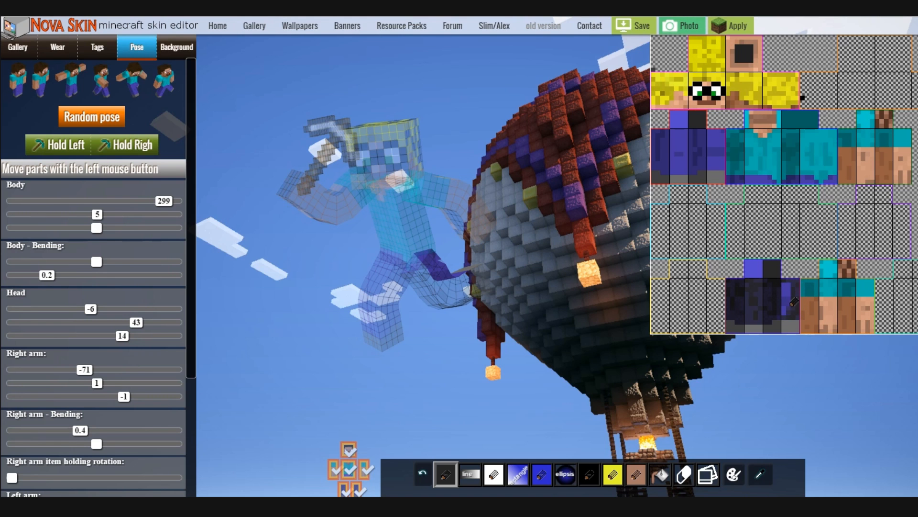
{"action": "left_click_drag", "start_coordinate": [789, 281], "coordinate": [789, 311]}
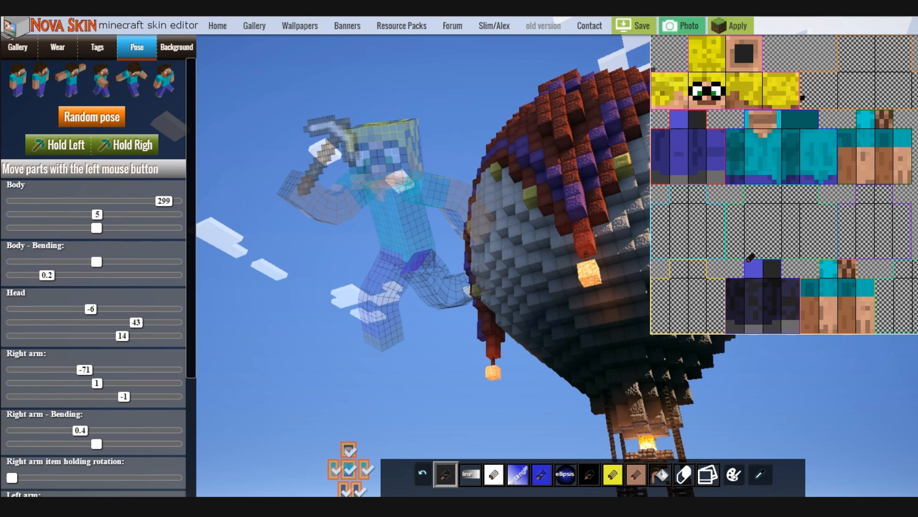
{"action": "mouse_move", "coordinate": [759, 275]}
{"action": "left_mouse_down"}
{"action": "mouse_move", "coordinate": [741, 275]}
{"action": "mouse_move", "coordinate": [748, 264]}
{"action": "mouse_move", "coordinate": [758, 273]}
{"action": "mouse_move", "coordinate": [753, 261]}
{"action": "left_mouse_up"}
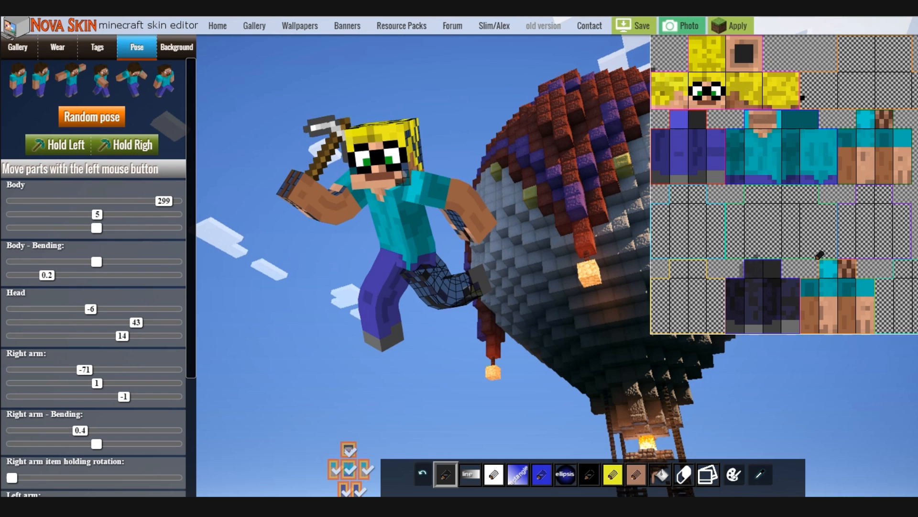
{"action": "left_click_drag", "start_coordinate": [572, 287], "coordinate": [385, 281]}
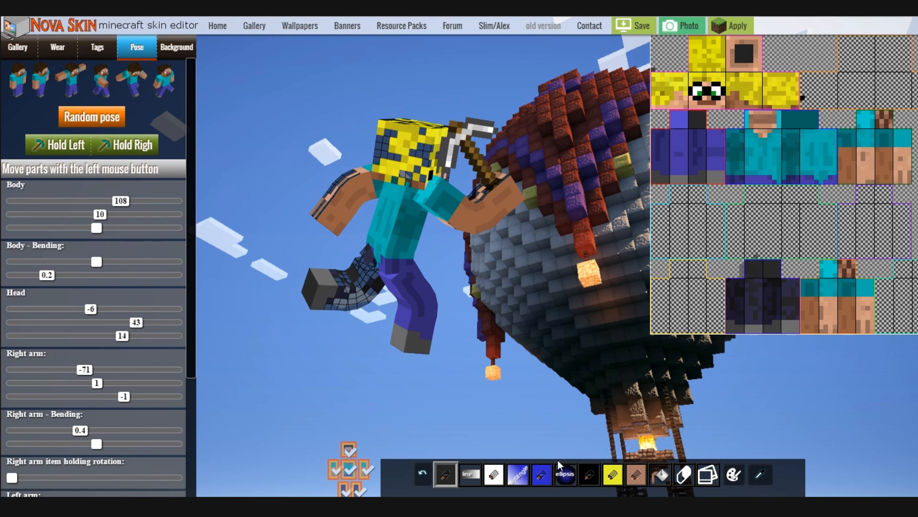
{"action": "left_click", "coordinate": [683, 476]}
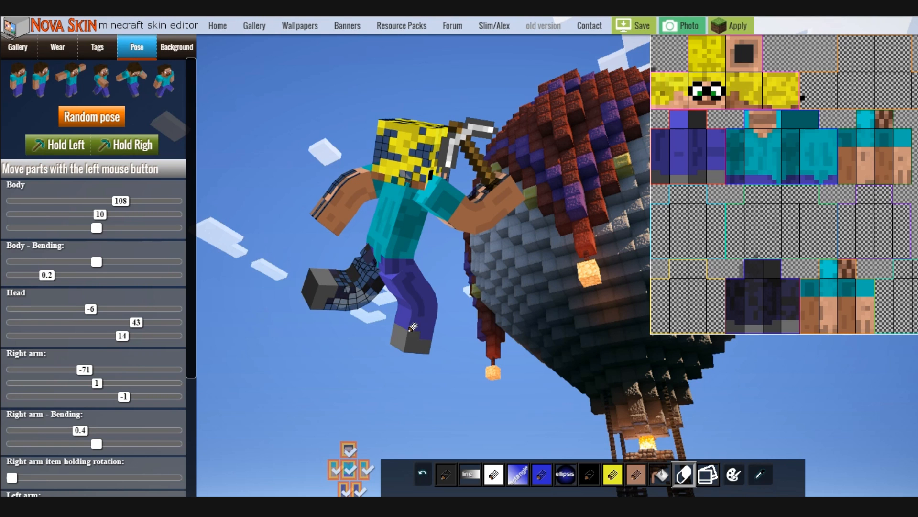
{"action": "right_click_drag", "start_coordinate": [412, 327], "coordinate": [381, 283]}
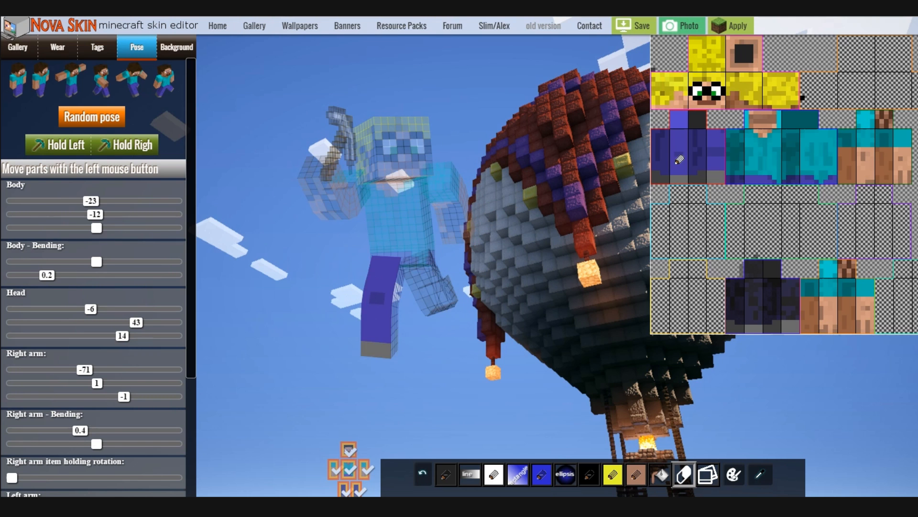
{"action": "right_click_drag", "start_coordinate": [610, 312], "coordinate": [479, 343]}
{"action": "left_click_drag", "start_coordinate": [453, 349], "coordinate": [346, 351]}
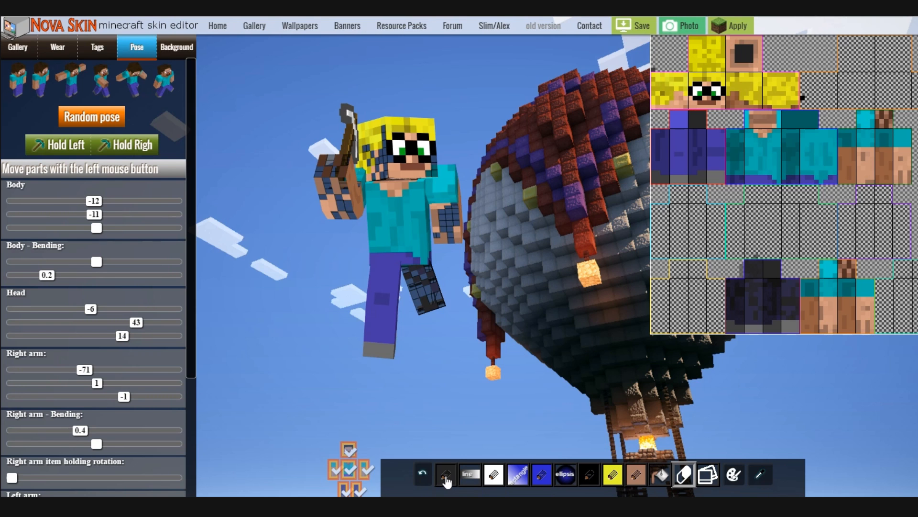
{"action": "left_click", "coordinate": [493, 481]}
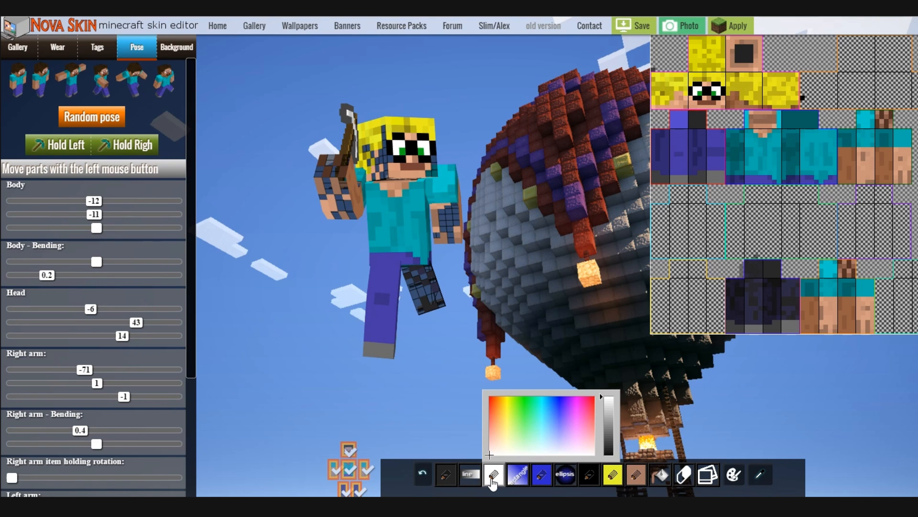
{"action": "left_click", "coordinate": [451, 480]}
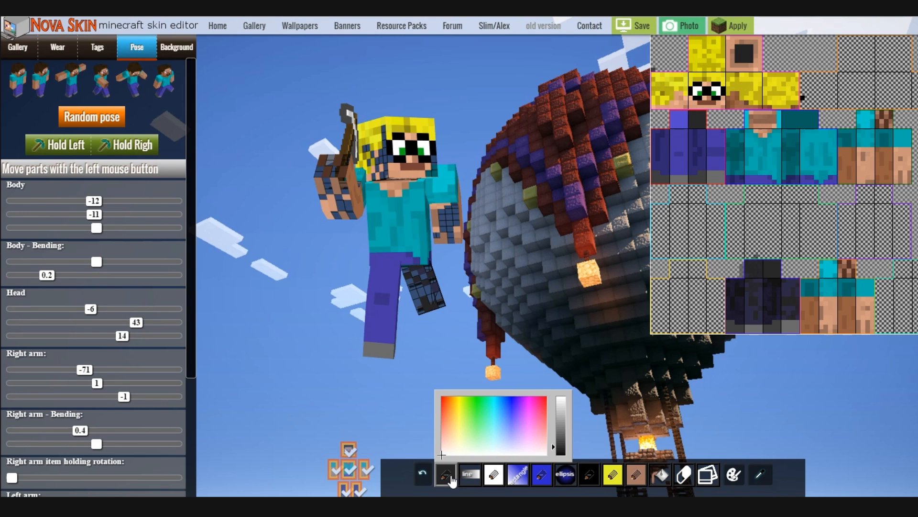
{"action": "left_click", "coordinate": [495, 475]}
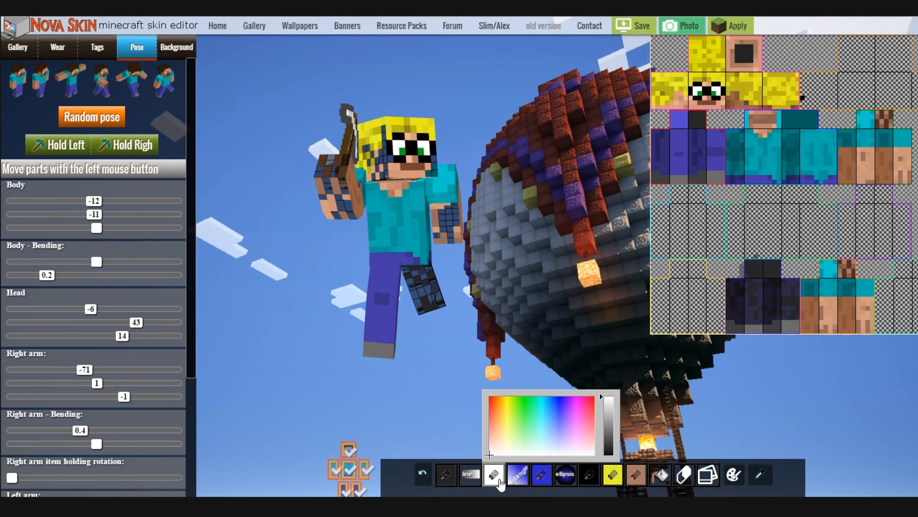
{"action": "left_click", "coordinate": [612, 476]}
{"action": "left_click", "coordinate": [638, 477]}
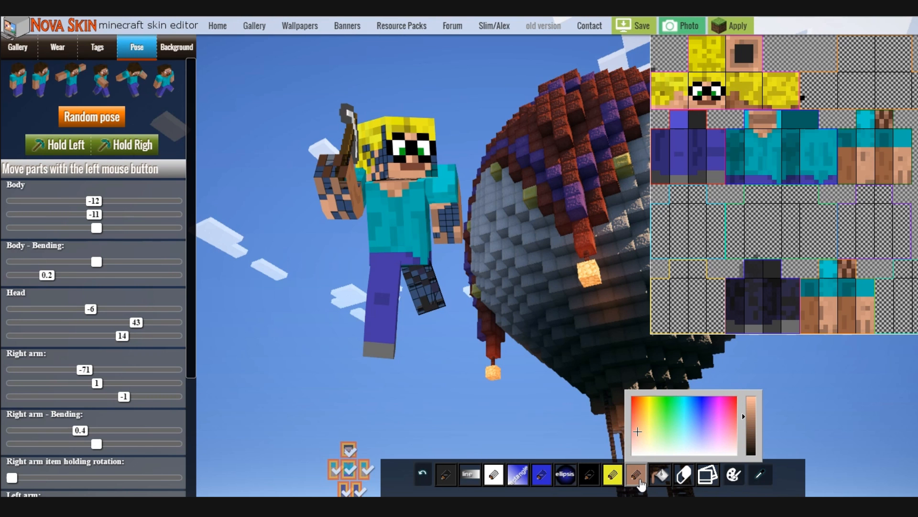
{"action": "left_click", "coordinate": [738, 478]}
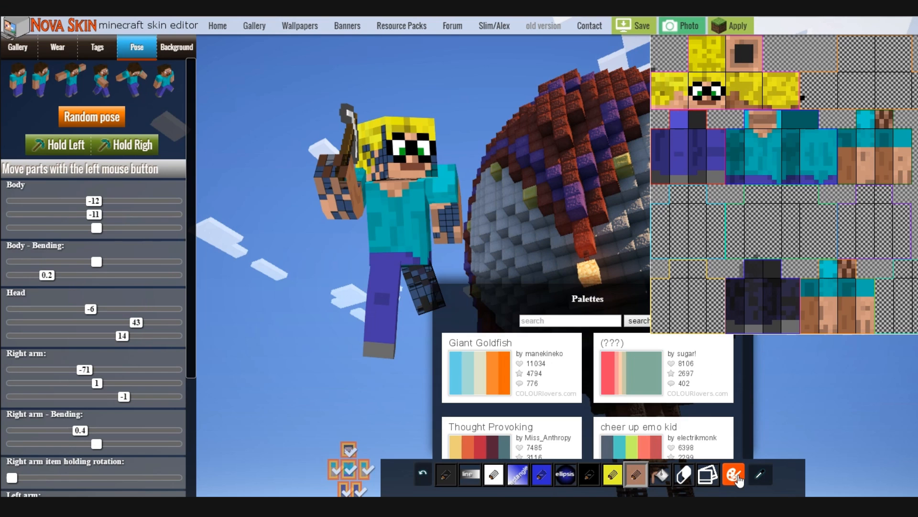
{"action": "left_click", "coordinate": [740, 480]}
{"action": "left_click", "coordinate": [739, 479]}
{"action": "left_click", "coordinate": [739, 480]}
Sample the dark navy from the left leg into the skin-tone pencil and paint the outer side of the right leg
{"action": "left_click", "coordinate": [760, 477]}
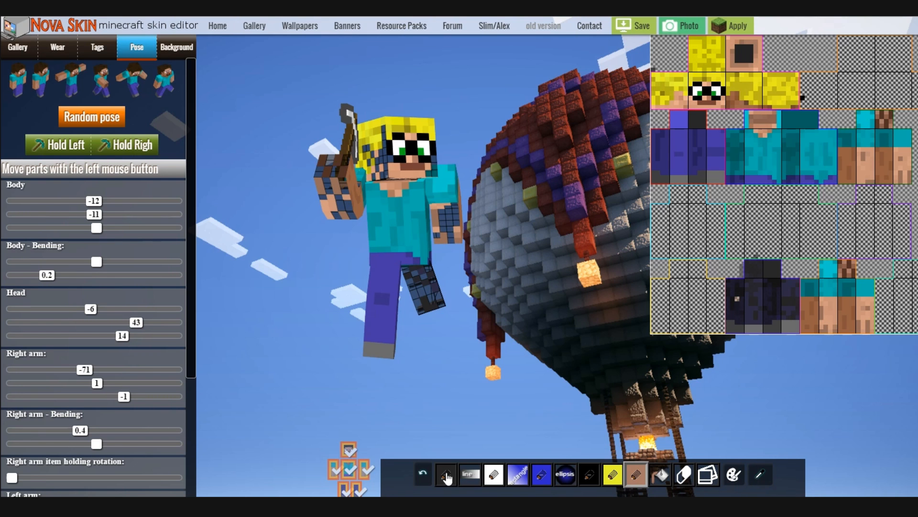
{"action": "left_click", "coordinate": [760, 474]}
{"action": "left_click", "coordinate": [747, 303]}
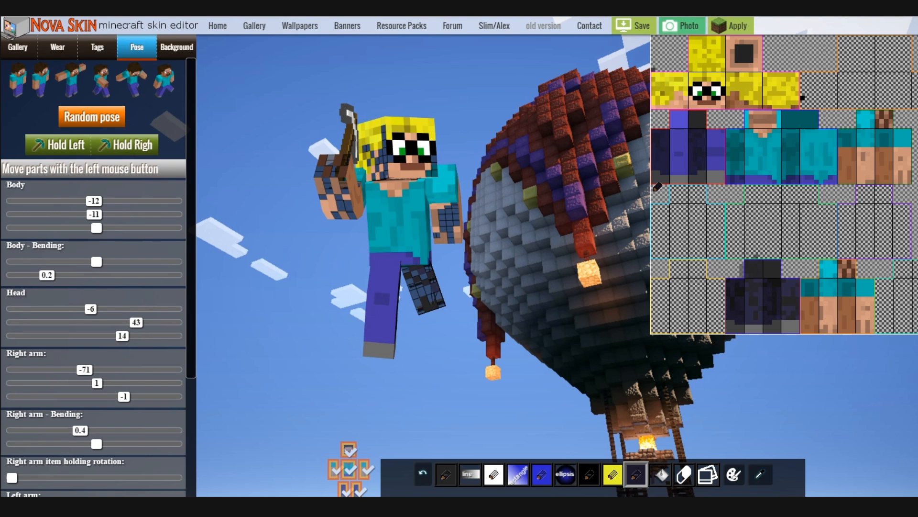
Lighten the dark navy pencil slightly and paint over the purple on the front and inner side of the right leg
{"action": "left_click", "coordinate": [640, 478]}
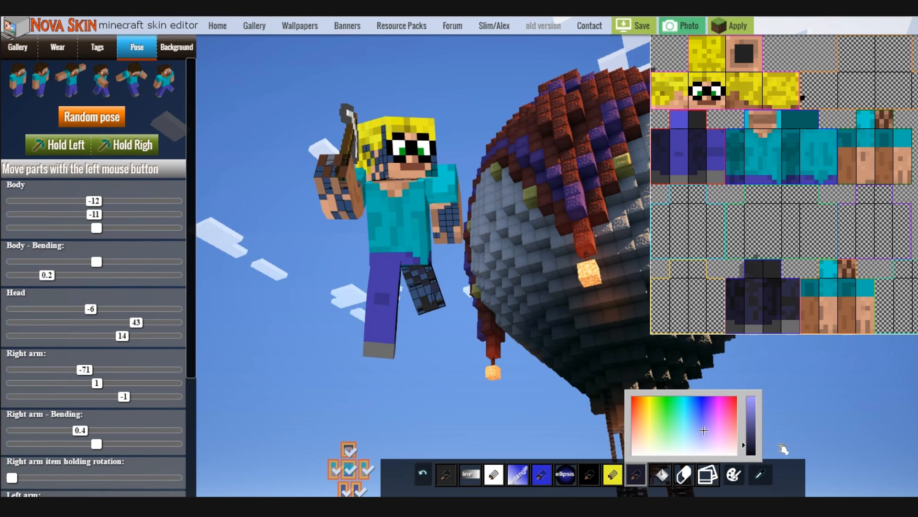
{"action": "left_click", "coordinate": [749, 449]}
{"action": "left_click_drag", "start_coordinate": [751, 449], "coordinate": [751, 439]}
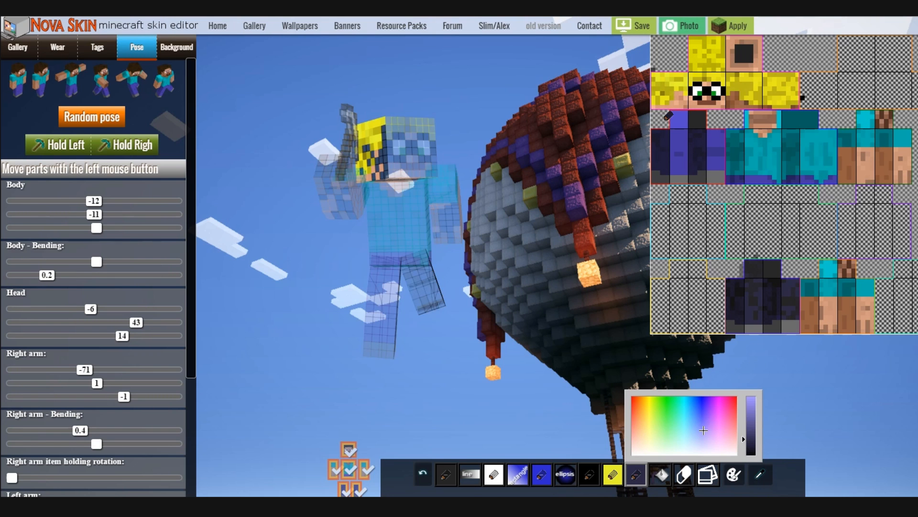
{"action": "left_click", "coordinate": [674, 132]}
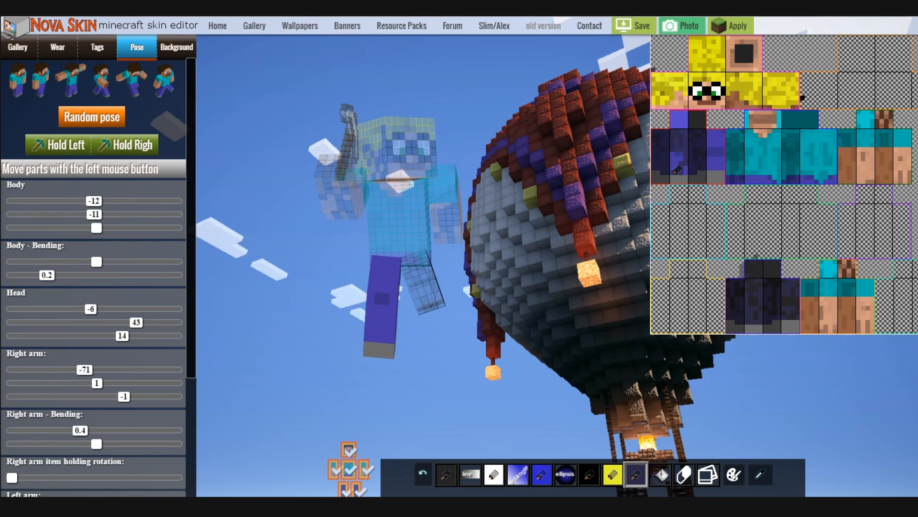
{"action": "left_click_drag", "start_coordinate": [683, 165], "coordinate": [682, 150]}
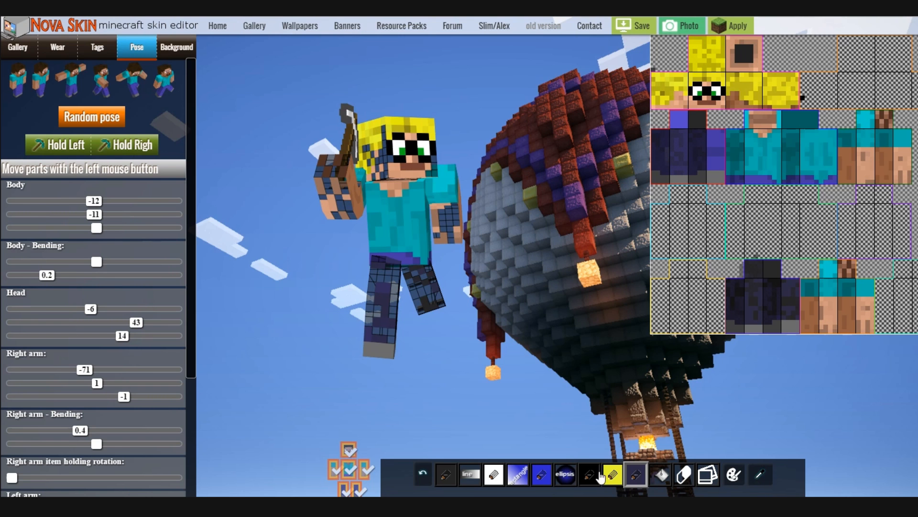
Darken the navy pencil and add shading pixels to the outer side and front of the right leg
{"action": "left_click", "coordinate": [636, 474]}
{"action": "left_click", "coordinate": [746, 449]}
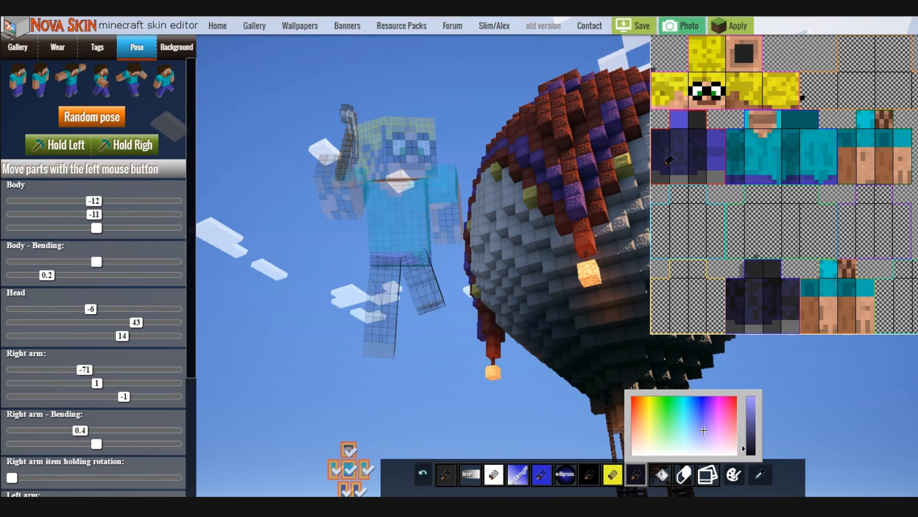
{"action": "left_click", "coordinate": [668, 149]}
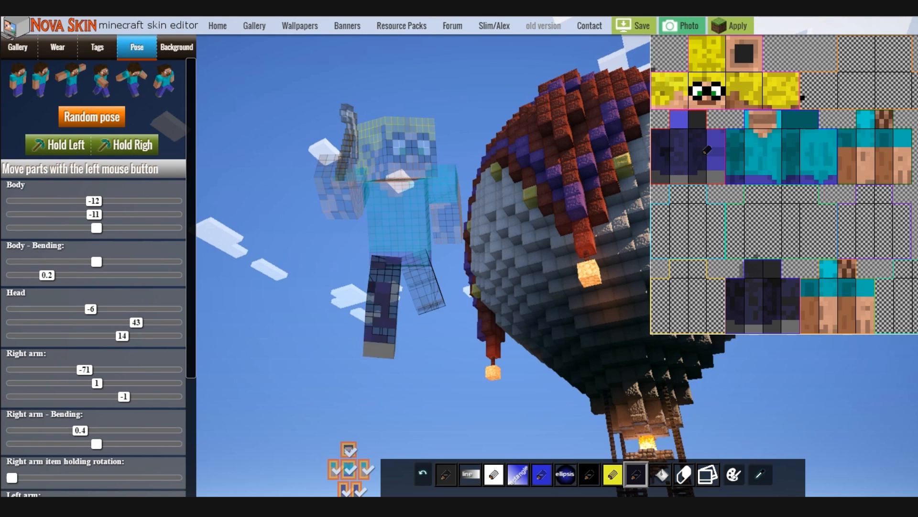
Lighten the navy pencil again and paint over the remaining purple on the back of the right leg
{"action": "left_click", "coordinate": [636, 474]}
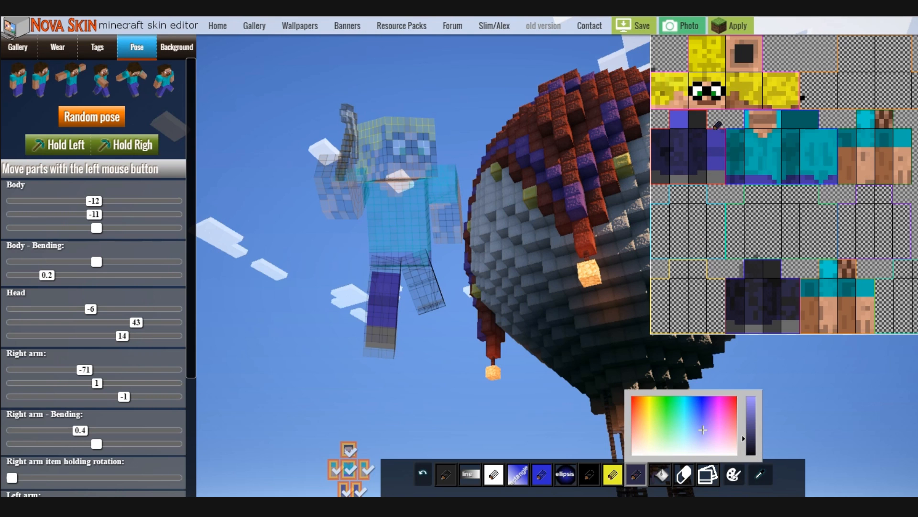
{"action": "mouse_move", "coordinate": [725, 128]}
{"action": "left_mouse_down"}
{"action": "mouse_move", "coordinate": [714, 144]}
{"action": "mouse_move", "coordinate": [715, 131]}
{"action": "mouse_move", "coordinate": [722, 153]}
{"action": "left_mouse_up"}
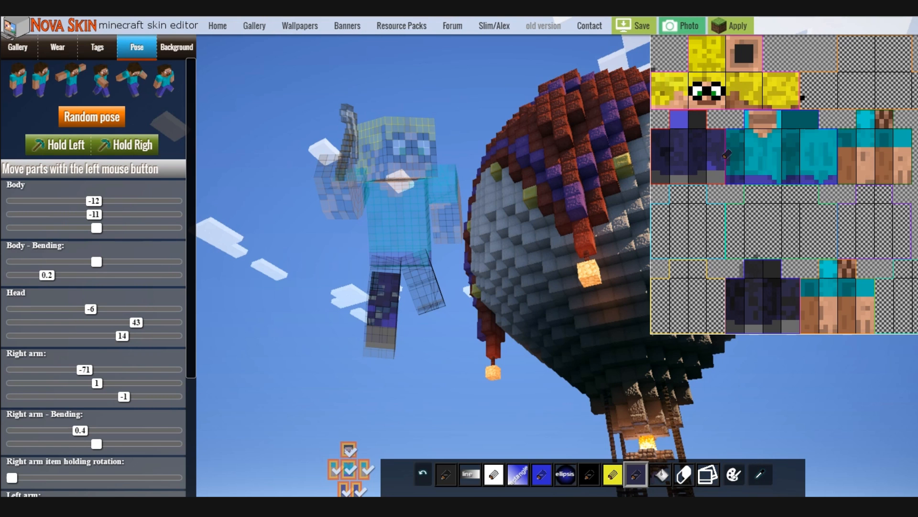
{"action": "mouse_move", "coordinate": [715, 144]}
{"action": "left_mouse_down"}
{"action": "mouse_move", "coordinate": [727, 142]}
{"action": "mouse_move", "coordinate": [718, 146]}
{"action": "left_mouse_up"}
Darken the navy pencil, add shading pixels to the back of the right leg and paint over its purple top face
{"action": "left_click", "coordinate": [636, 474]}
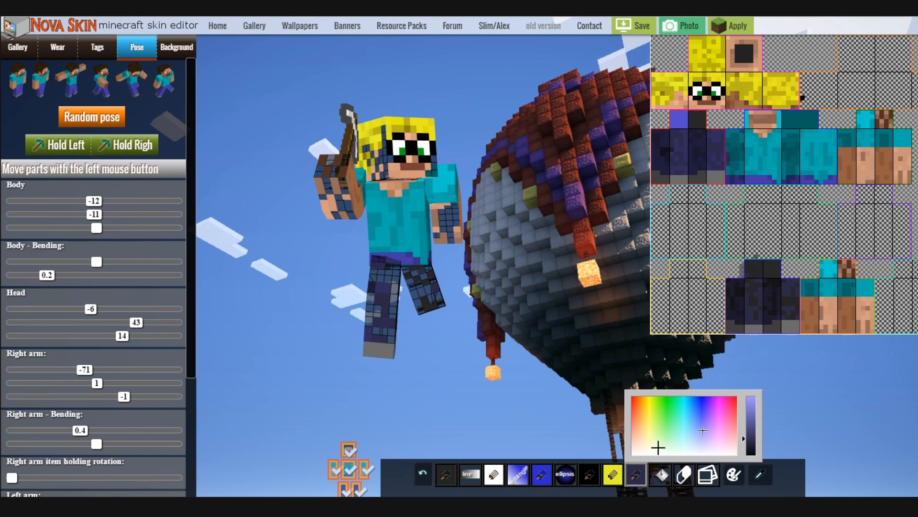
{"action": "left_click", "coordinate": [754, 451]}
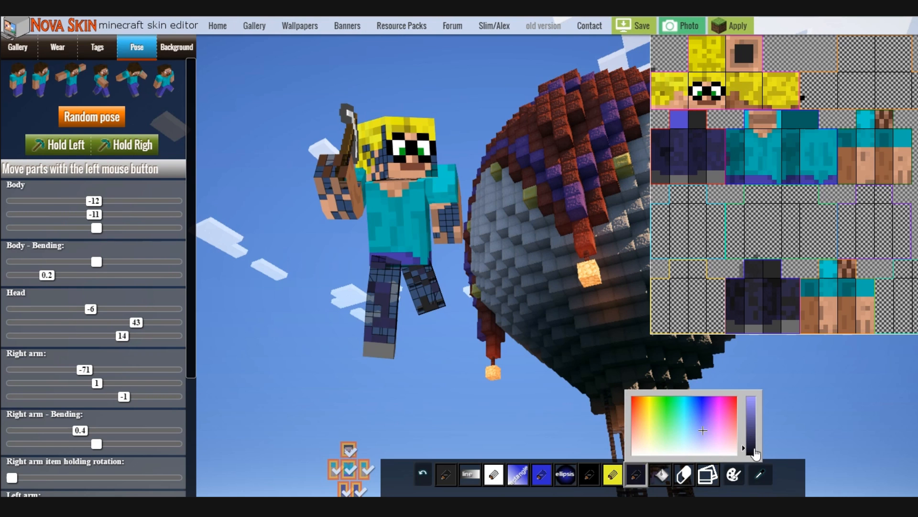
{"action": "left_click", "coordinate": [714, 150]}
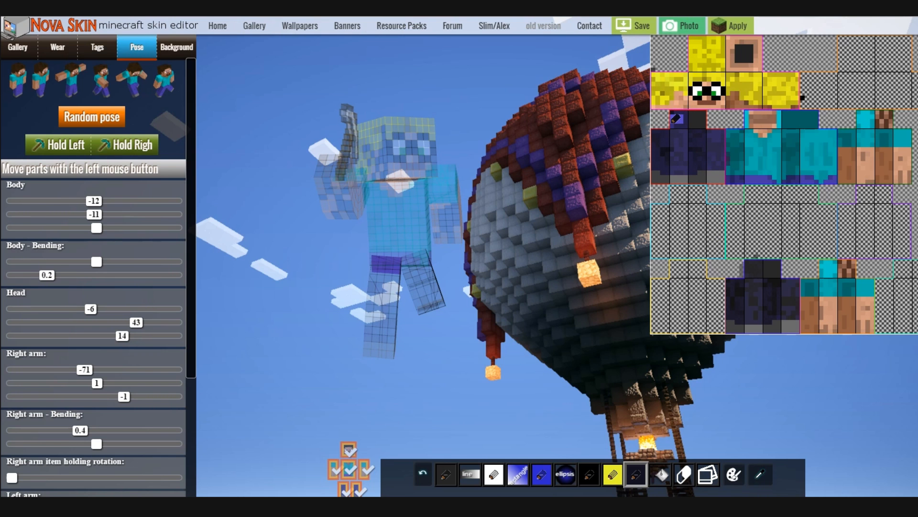
{"action": "left_click", "coordinate": [680, 116]}
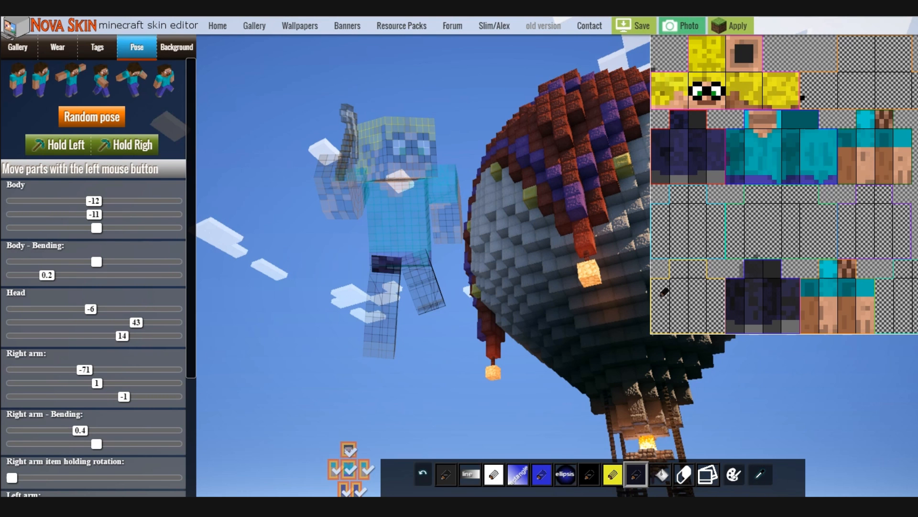
Set the navy pencil to a near-black neutral tone and try shading pixels on the sole of the left foot
{"action": "left_click", "coordinate": [629, 480]}
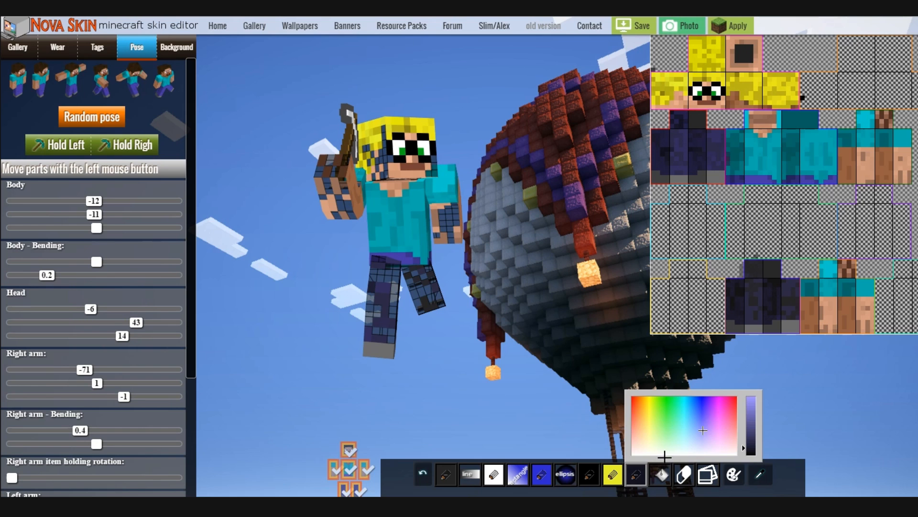
{"action": "left_click", "coordinate": [738, 448]}
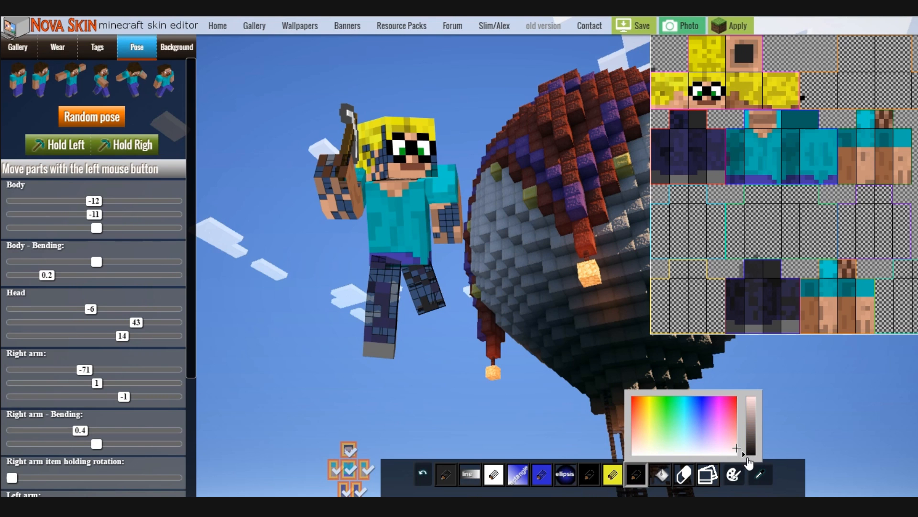
{"action": "left_click", "coordinate": [767, 260]}
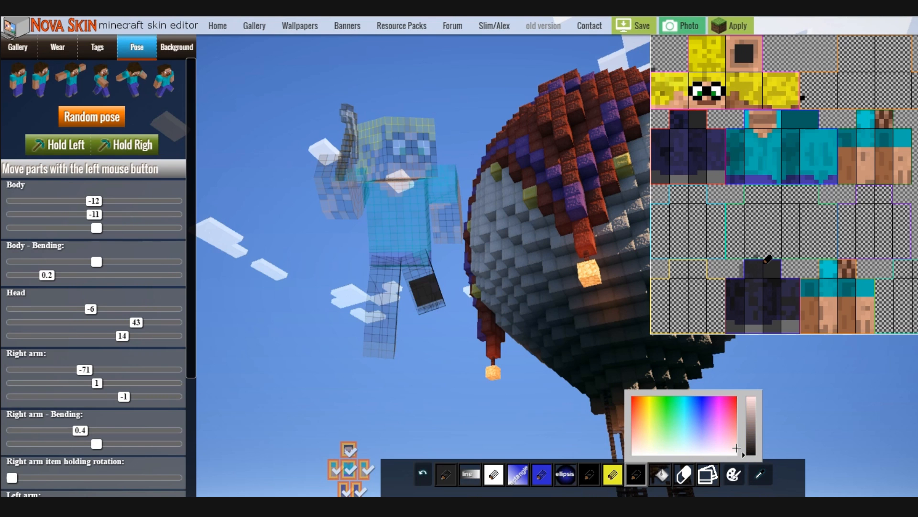
{"action": "left_click", "coordinate": [766, 262]}
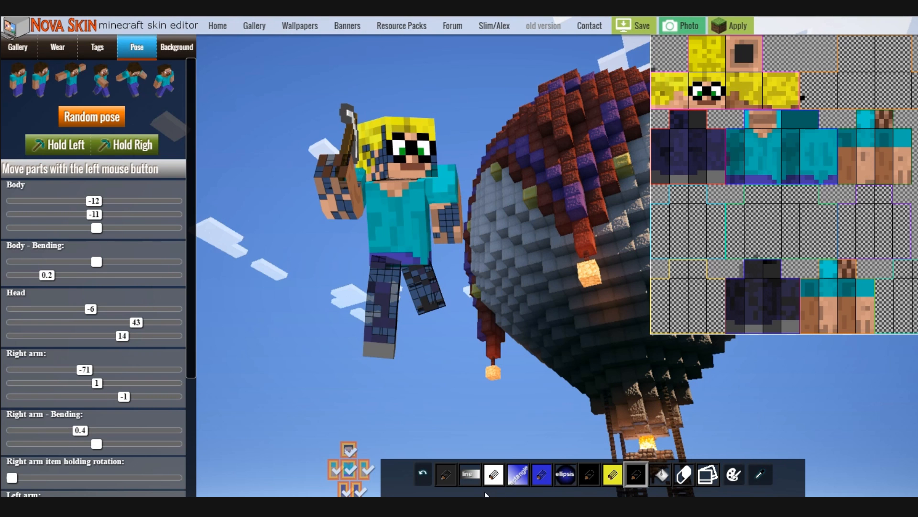
Paint the soles of both feet and the bottom edge of the left shoe white
{"action": "left_click", "coordinate": [492, 478]}
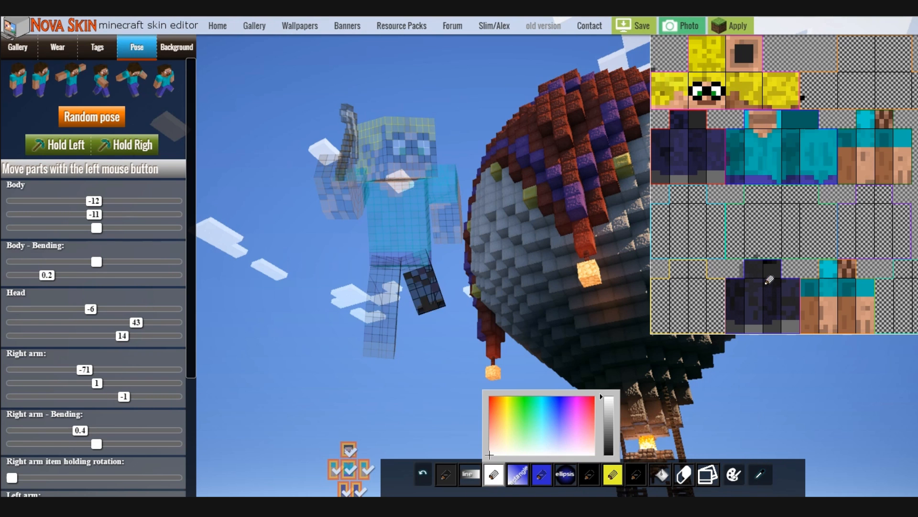
{"action": "left_click", "coordinate": [770, 262]}
{"action": "left_click", "coordinate": [779, 264]}
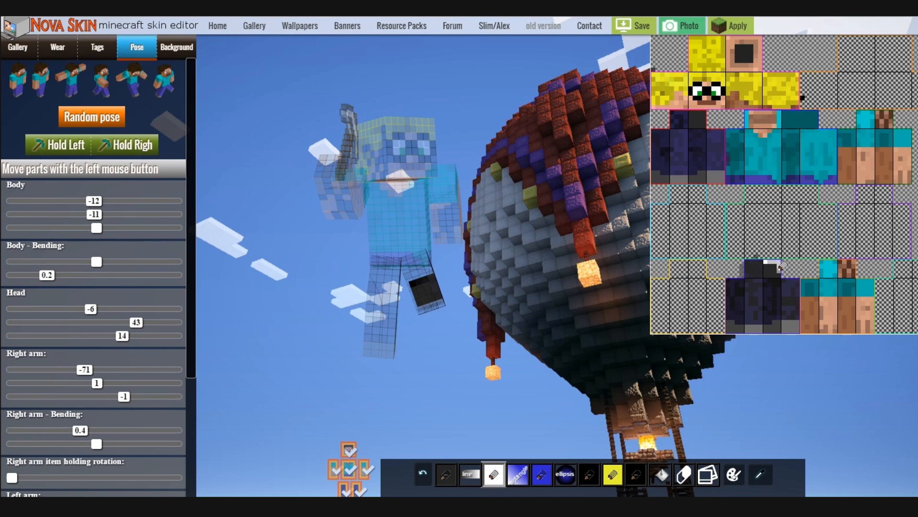
{"action": "mouse_move", "coordinate": [782, 269]}
{"action": "left_mouse_down"}
{"action": "mouse_move", "coordinate": [768, 263]}
{"action": "mouse_move", "coordinate": [781, 258]}
{"action": "mouse_move", "coordinate": [767, 267]}
{"action": "mouse_move", "coordinate": [780, 270]}
{"action": "left_mouse_up"}
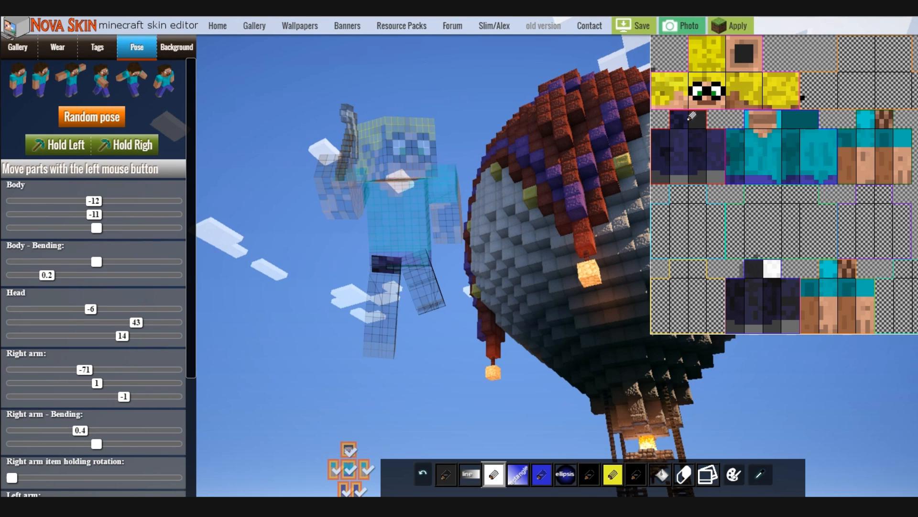
{"action": "mouse_move", "coordinate": [692, 115]}
{"action": "left_mouse_down"}
{"action": "mouse_move", "coordinate": [703, 109]}
{"action": "mouse_move", "coordinate": [706, 119]}
{"action": "mouse_move", "coordinate": [696, 120]}
{"action": "mouse_move", "coordinate": [705, 111]}
{"action": "mouse_move", "coordinate": [696, 120]}
{"action": "mouse_move", "coordinate": [704, 122]}
{"action": "mouse_move", "coordinate": [707, 110]}
{"action": "left_mouse_up"}
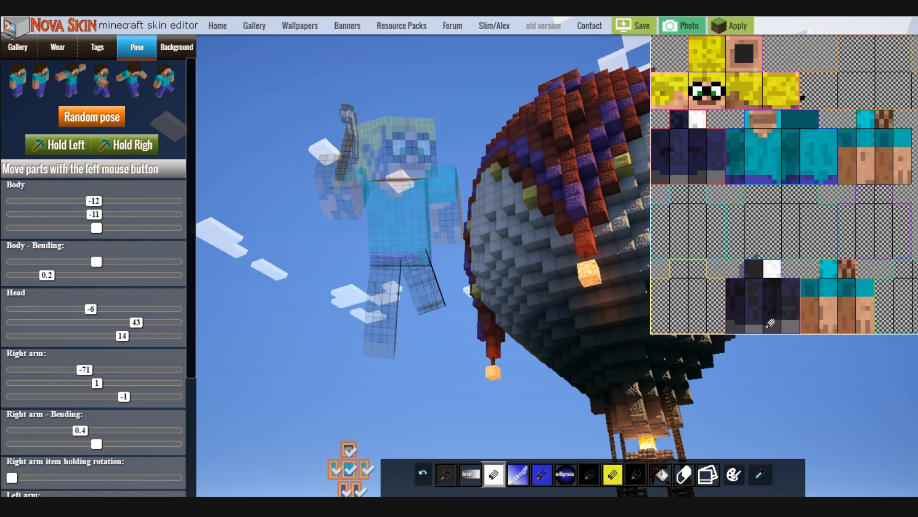
{"action": "mouse_move", "coordinate": [766, 331]}
{"action": "left_mouse_down"}
{"action": "mouse_move", "coordinate": [777, 330]}
{"action": "mouse_move", "coordinate": [754, 330]}
{"action": "mouse_move", "coordinate": [799, 331]}
{"action": "left_mouse_up"}
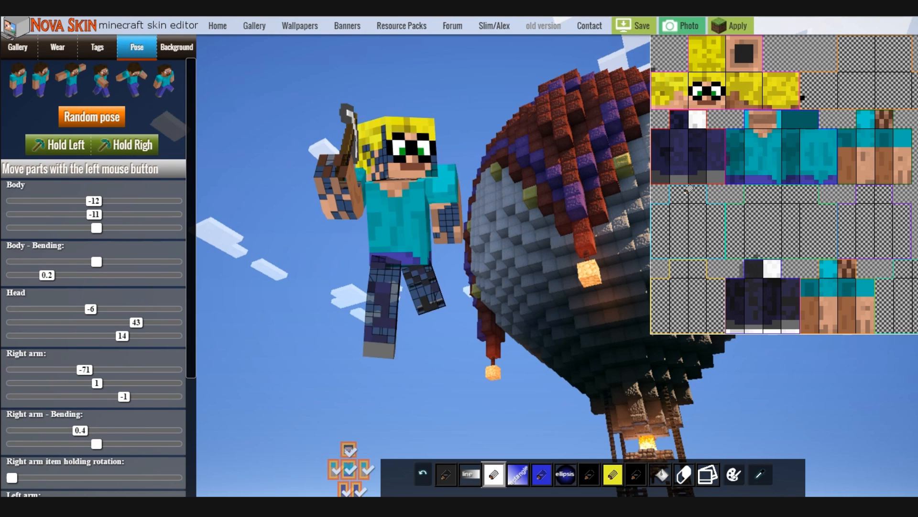
Paint the bottom edge of the right shoe white along the lowest pixel row around the leg
{"action": "left_click_drag", "start_coordinate": [656, 177], "coordinate": [722, 176]}
{"action": "key", "text": "ctrl+z"}
{"action": "left_click_drag", "start_coordinate": [654, 181], "coordinate": [721, 182]}
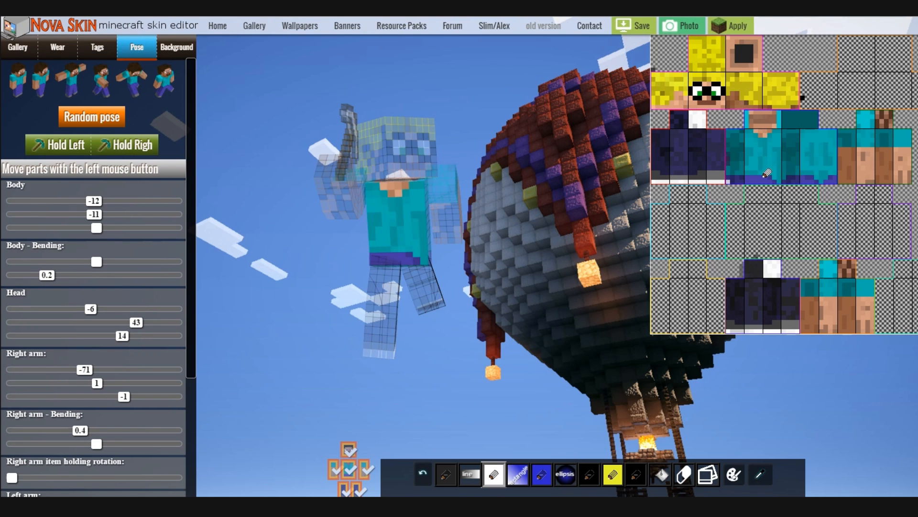
Set the near-black pencil to a dark navy tone and paint over the purple strip along the torso's waist
{"action": "left_click", "coordinate": [636, 476]}
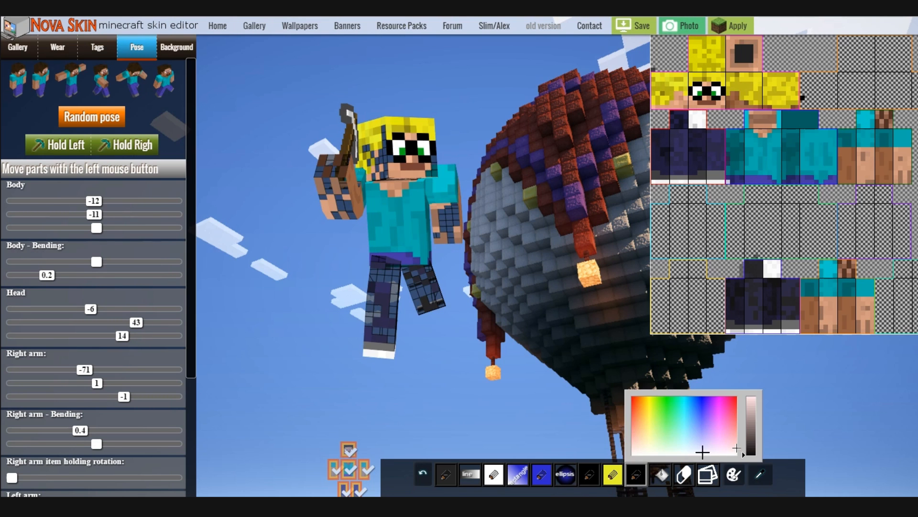
{"action": "left_click", "coordinate": [590, 478]}
{"action": "left_click", "coordinate": [638, 483]}
{"action": "left_click", "coordinate": [703, 441]}
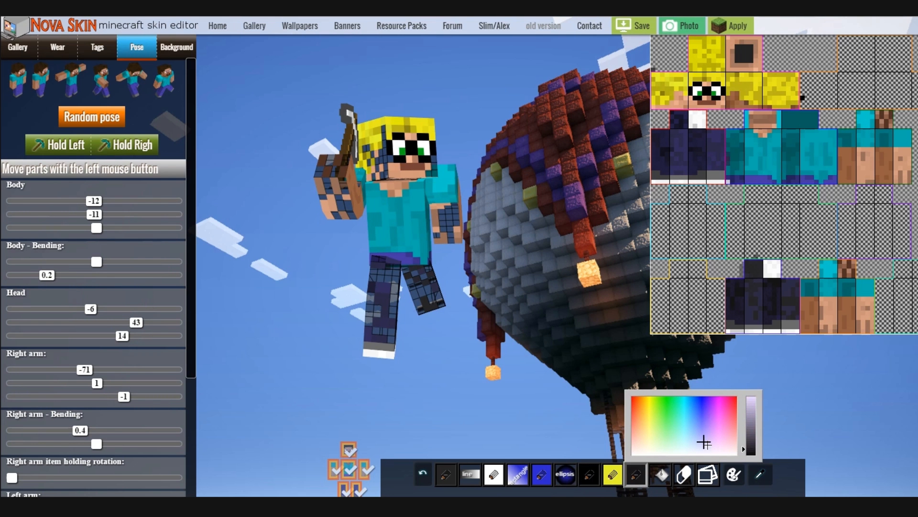
{"action": "left_click", "coordinate": [703, 448]}
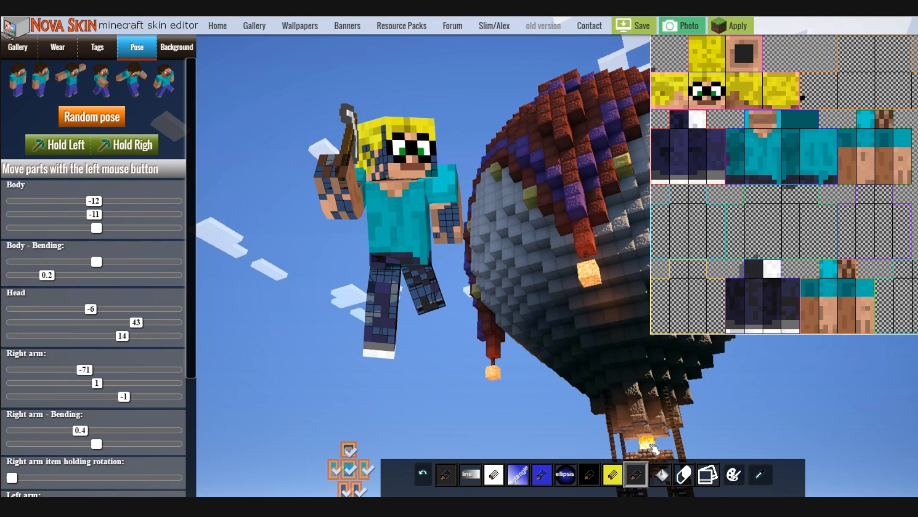
Recolour the yellow pencil bright blue and paint over the teal shirt, using a slightly darker blue for its sides
{"action": "left_click", "coordinate": [613, 479]}
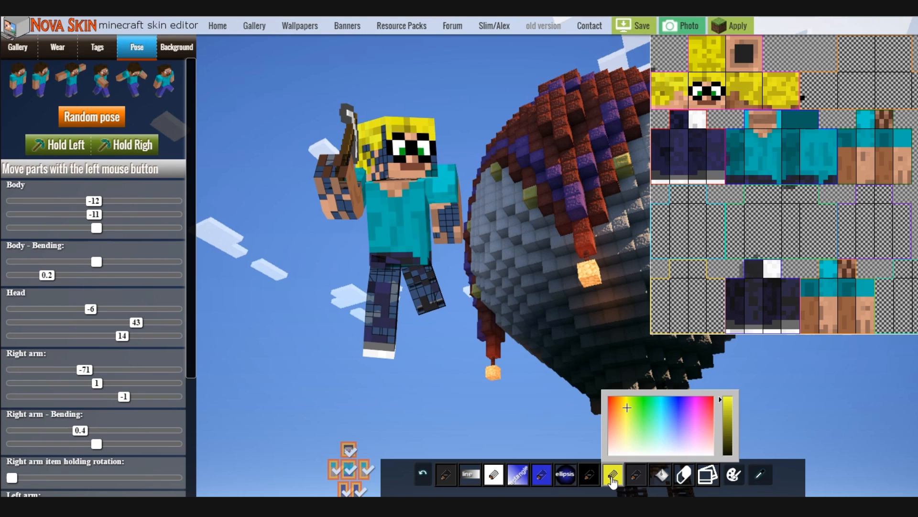
{"action": "left_click", "coordinate": [672, 407]}
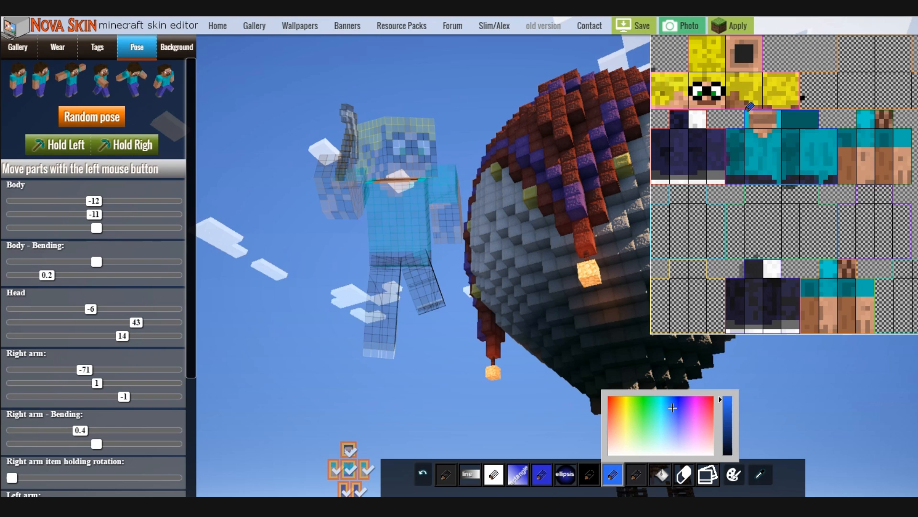
{"action": "left_click_drag", "start_coordinate": [747, 113], "coordinate": [746, 126]}
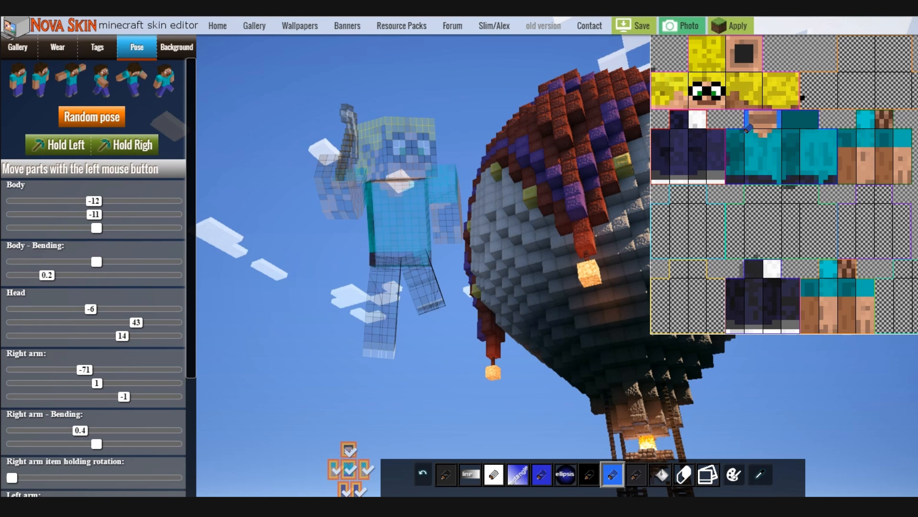
{"action": "mouse_move", "coordinate": [760, 148]}
{"action": "left_mouse_down"}
{"action": "mouse_move", "coordinate": [762, 139]}
{"action": "mouse_move", "coordinate": [749, 144]}
{"action": "mouse_move", "coordinate": [753, 166]}
{"action": "left_mouse_up"}
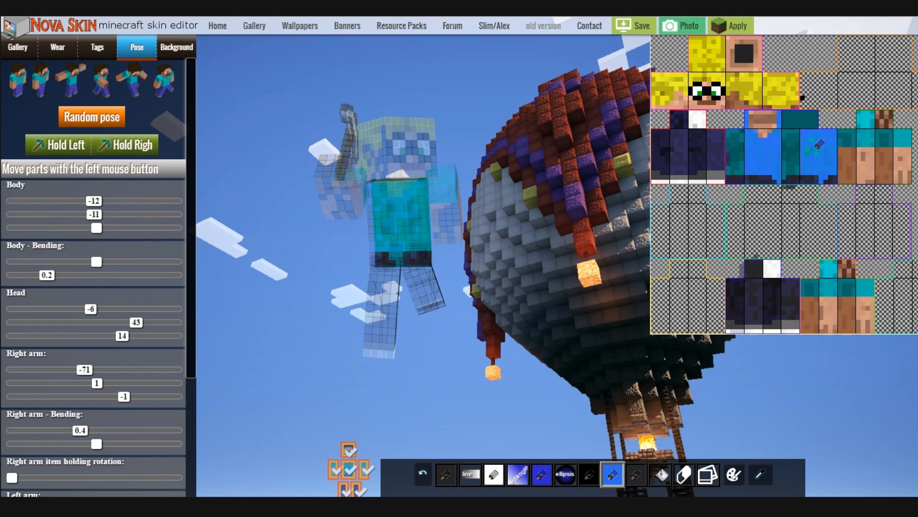
{"action": "left_click_drag", "start_coordinate": [811, 149], "coordinate": [812, 138]}
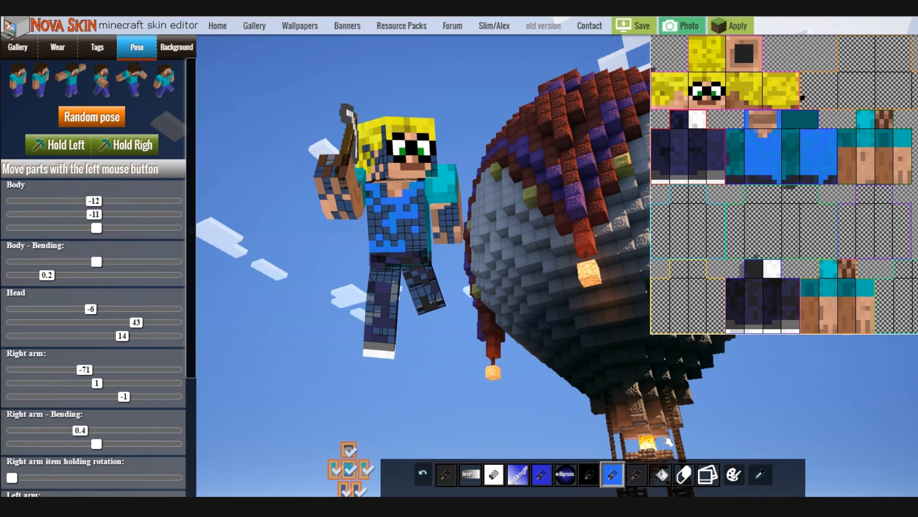
{"action": "left_click", "coordinate": [612, 479]}
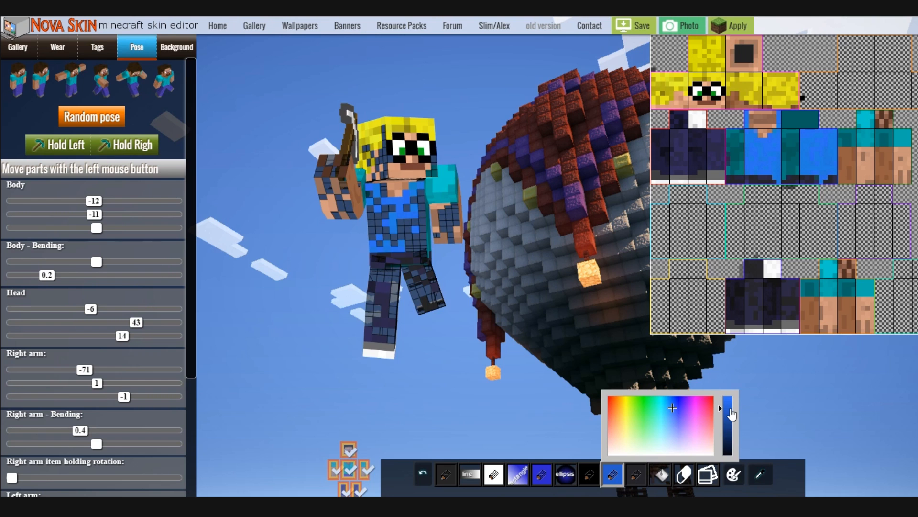
{"action": "left_click", "coordinate": [731, 415]}
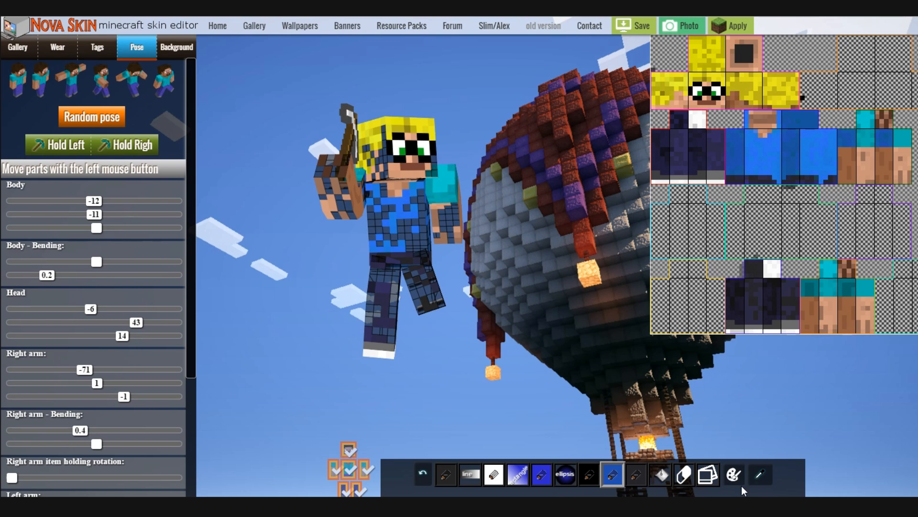
Lighten the blue pencil again and paint the teal sleeves and shoulder tops of both arms
{"action": "left_click", "coordinate": [619, 488]}
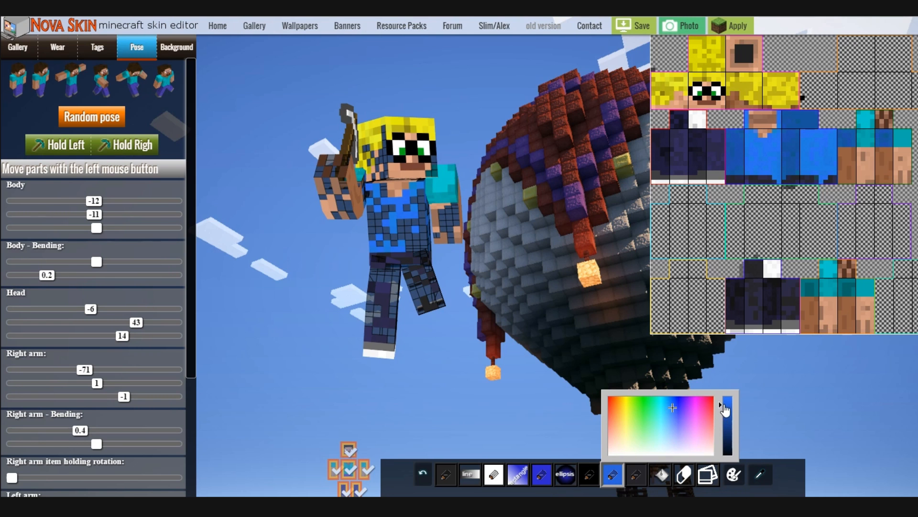
{"action": "left_click", "coordinate": [867, 121]}
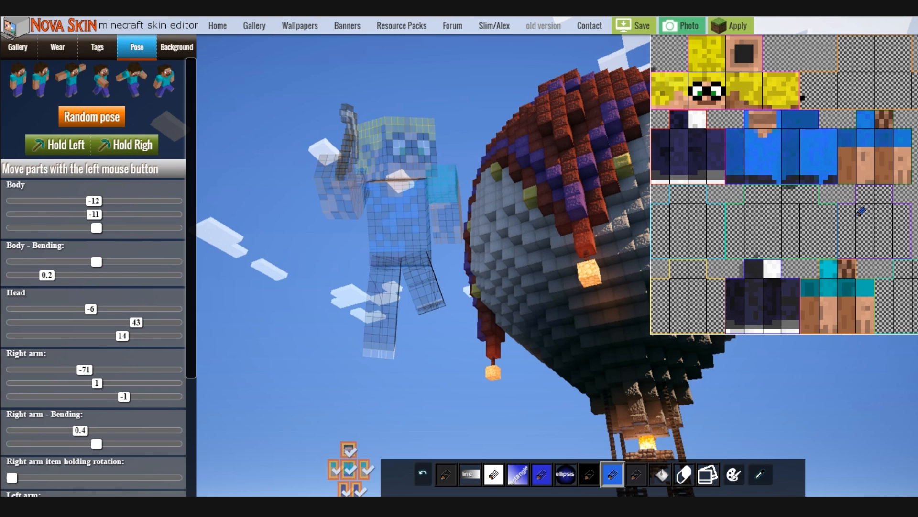
{"action": "mouse_move", "coordinate": [824, 272]}
{"action": "left_mouse_down"}
{"action": "mouse_move", "coordinate": [838, 263]}
{"action": "mouse_move", "coordinate": [824, 286]}
{"action": "mouse_move", "coordinate": [872, 286]}
{"action": "mouse_move", "coordinate": [872, 295]}
{"action": "mouse_move", "coordinate": [861, 292]}
{"action": "left_mouse_up"}
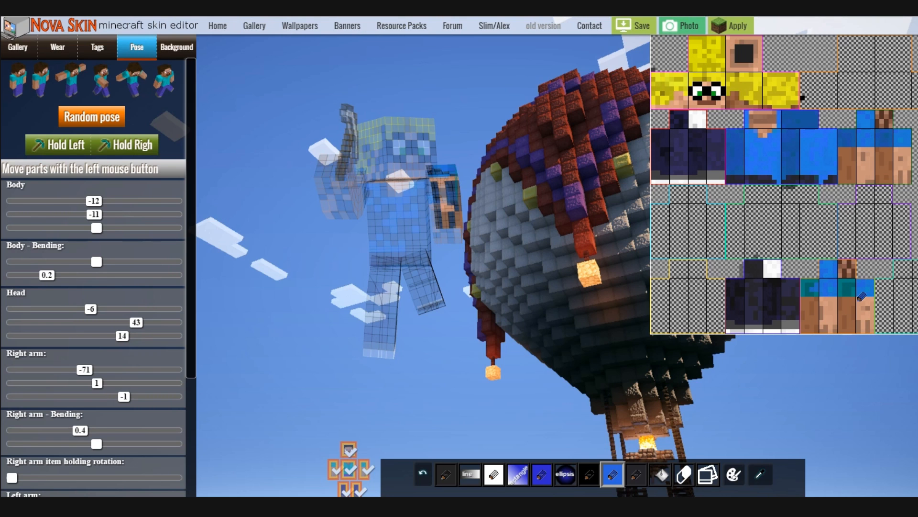
Darken the blue pencil and paint over the remaining teal shading on the left sleeve
{"action": "left_click", "coordinate": [621, 477]}
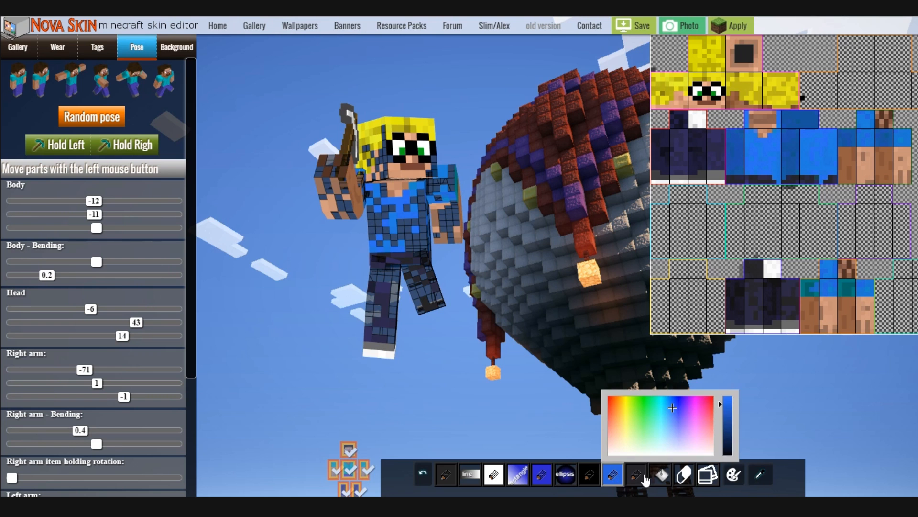
{"action": "left_click", "coordinate": [729, 421]}
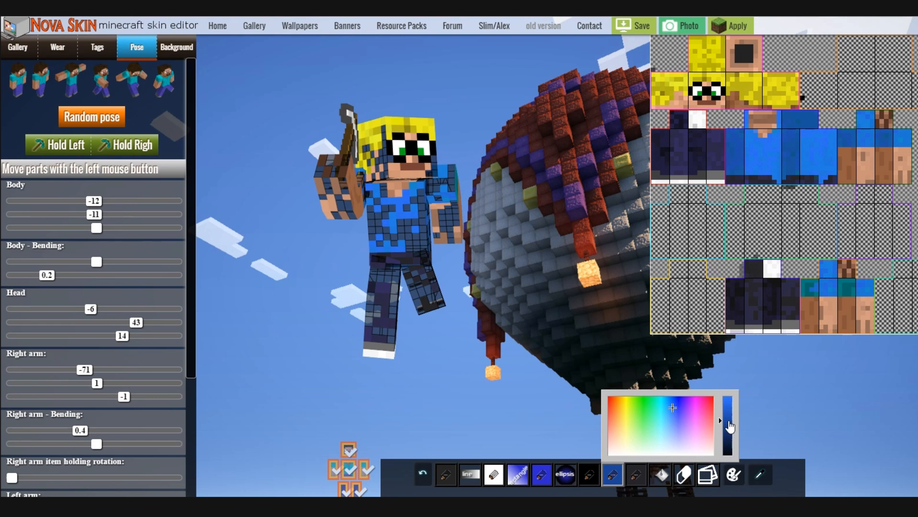
{"action": "left_click", "coordinate": [810, 281]}
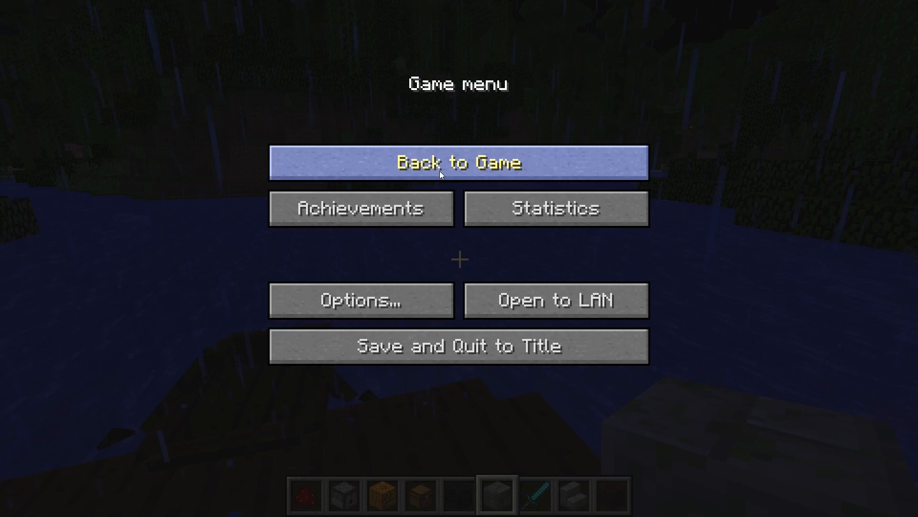
Resume the Minecraft game and inspect the custom skin from behind and from the front in third-person view, holding the pumpkin block
{"action": "left_click", "coordinate": [440, 171]}
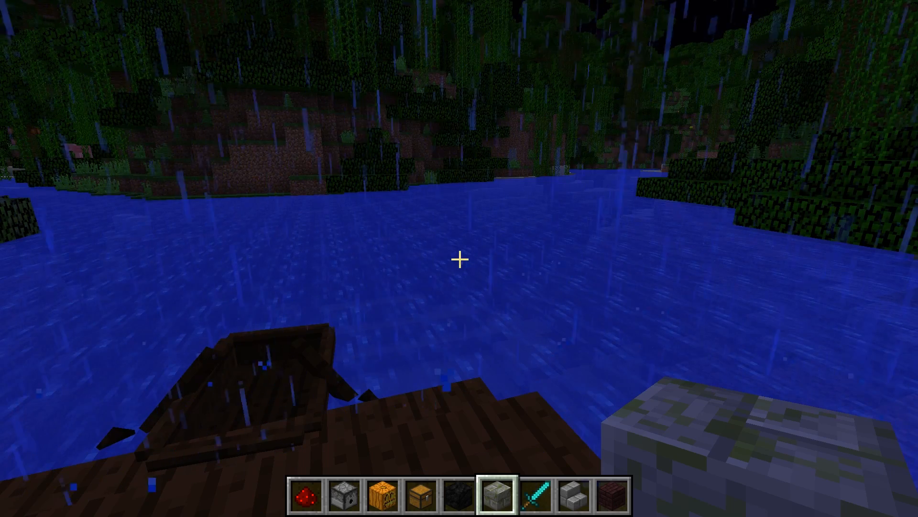
{"action": "key", "text": "F5"}
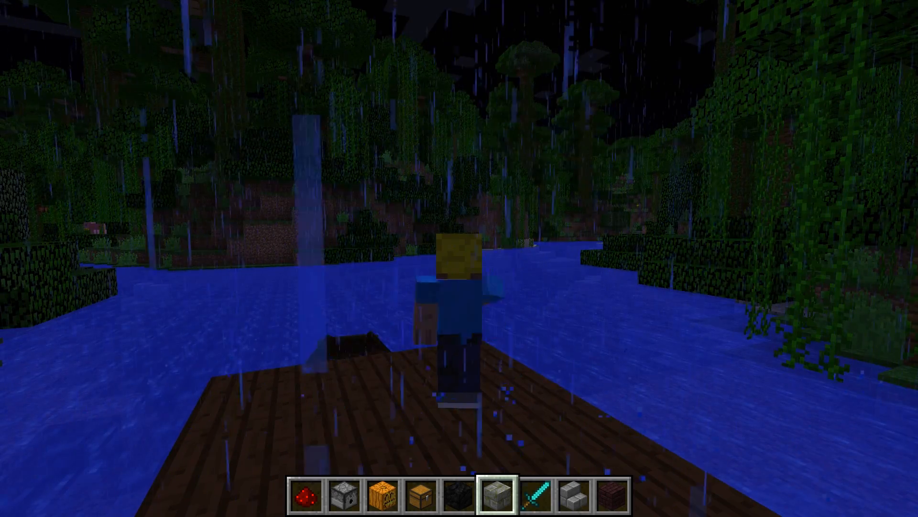
{"action": "key", "text": "F5"}
{"action": "key", "text": "4"}
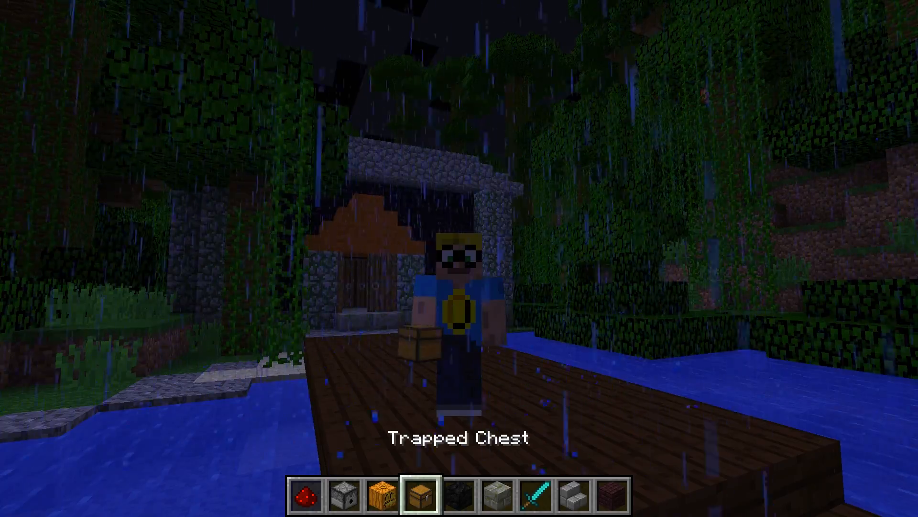
{"action": "key", "text": "3"}
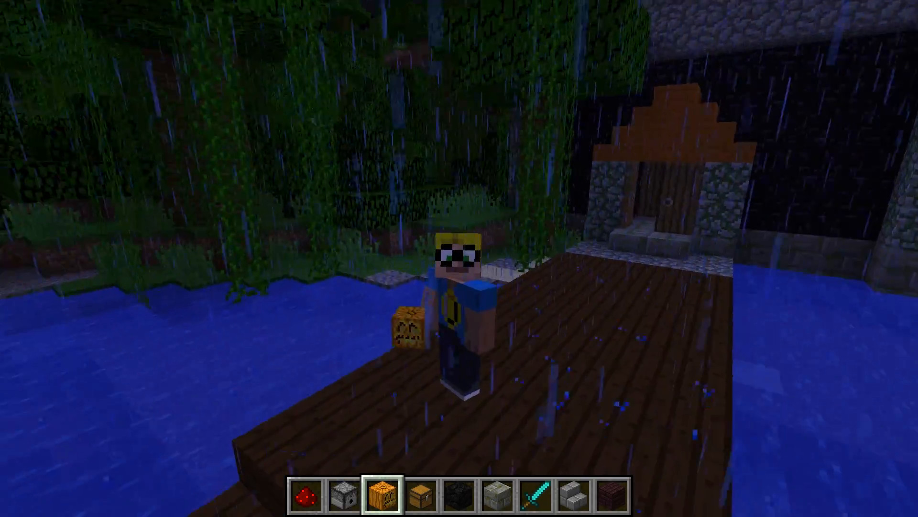
{"action": "left_click", "coordinate": [459, 258]}
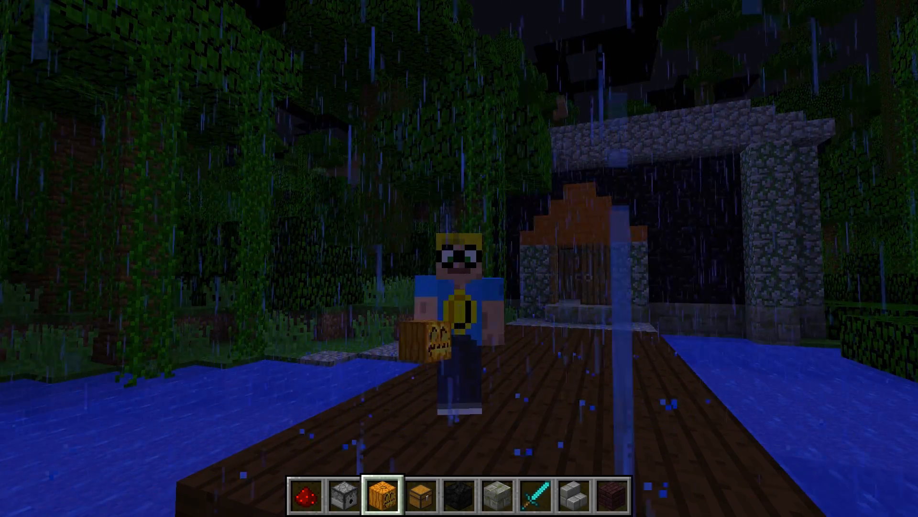
{"action": "left_click", "coordinate": [459, 259]}
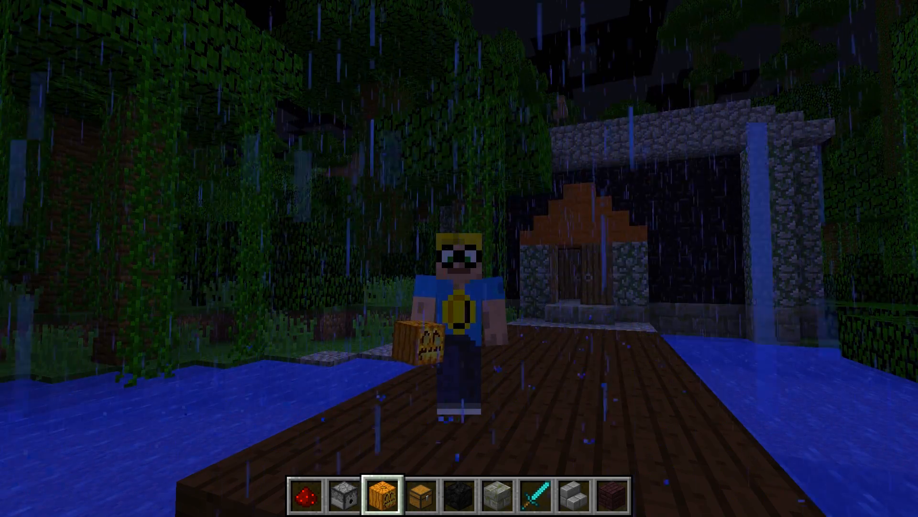
{"action": "left_click", "coordinate": [459, 259]}
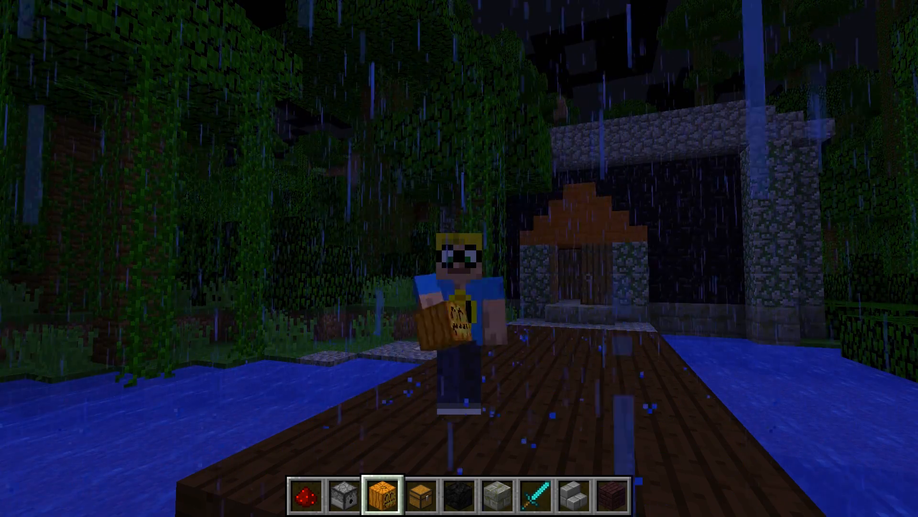
{"action": "left_click", "coordinate": [459, 258]}
{"action": "left_click", "coordinate": [459, 258]}
{"action": "left_click", "coordinate": [460, 258]}
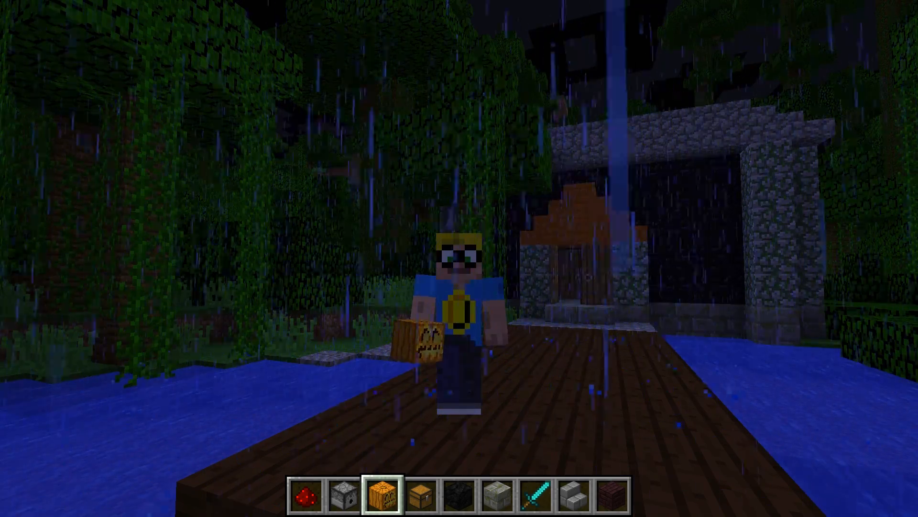
{"action": "left_click", "coordinate": [459, 259]}
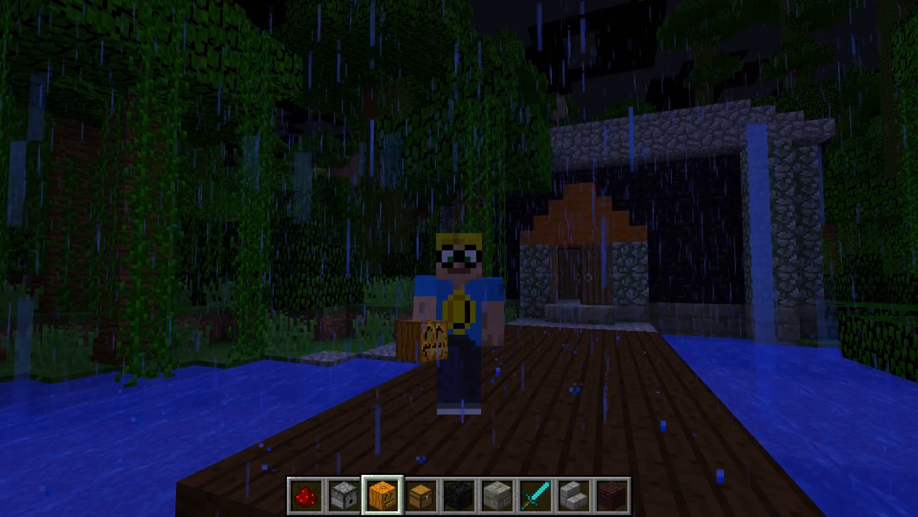
{"action": "left_click", "coordinate": [460, 258]}
{"action": "left_click", "coordinate": [459, 258]}
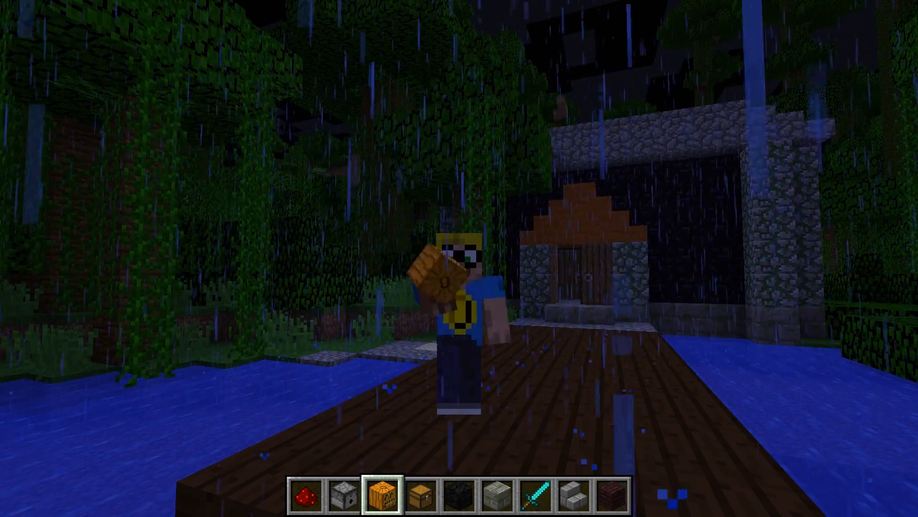